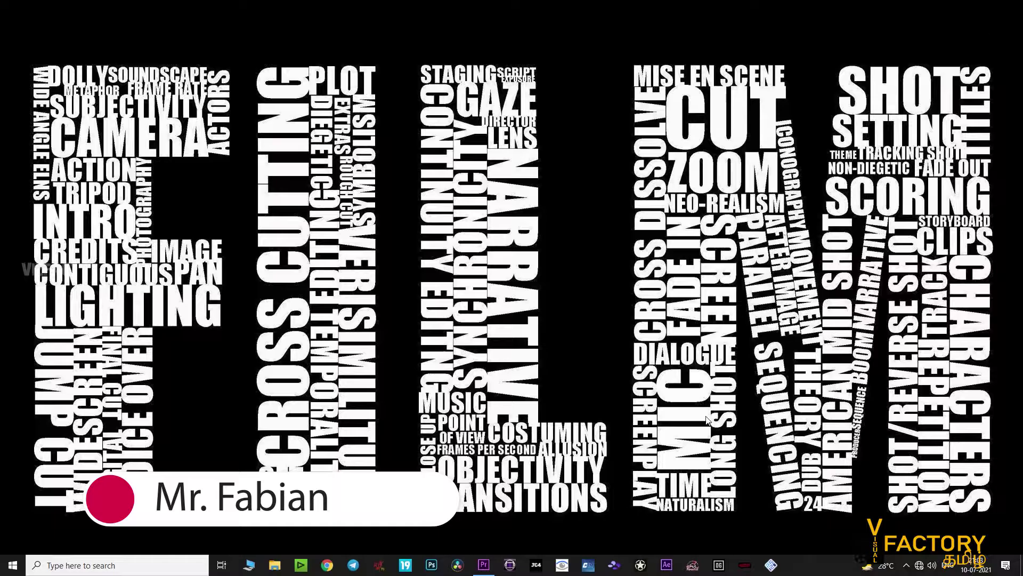
Switch from the FILM word-art slide to the empty 'class' project in Premiere Pro
click(484, 564)
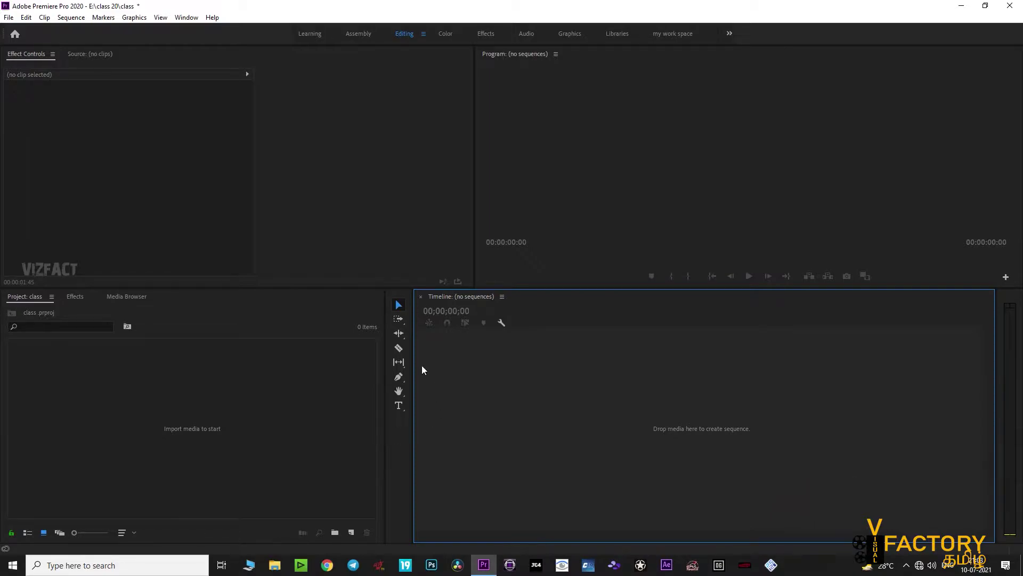
Import iiiq.jpg and the two green-screen clips from the green matte shots folder
click(8, 17)
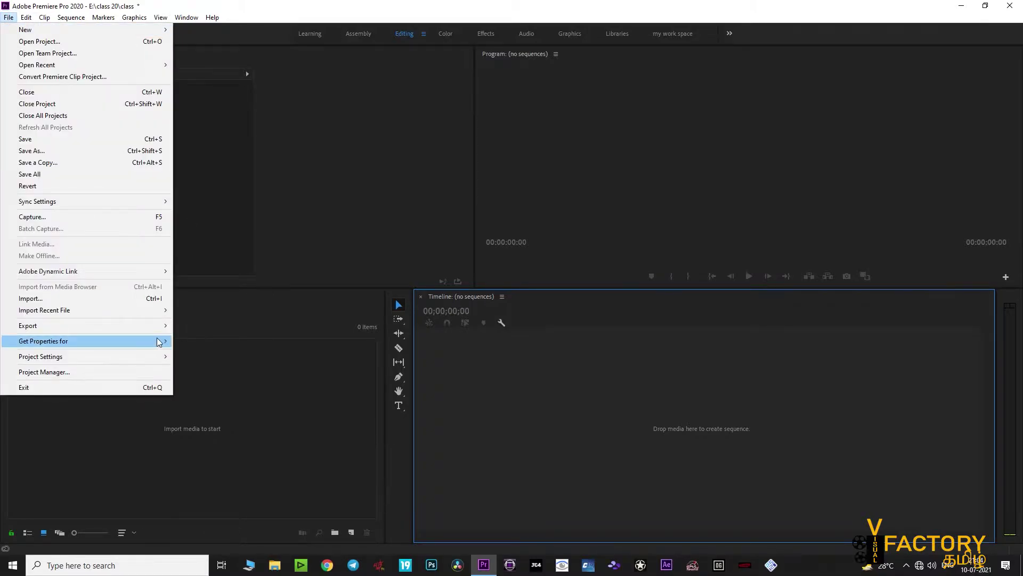
click(32, 298)
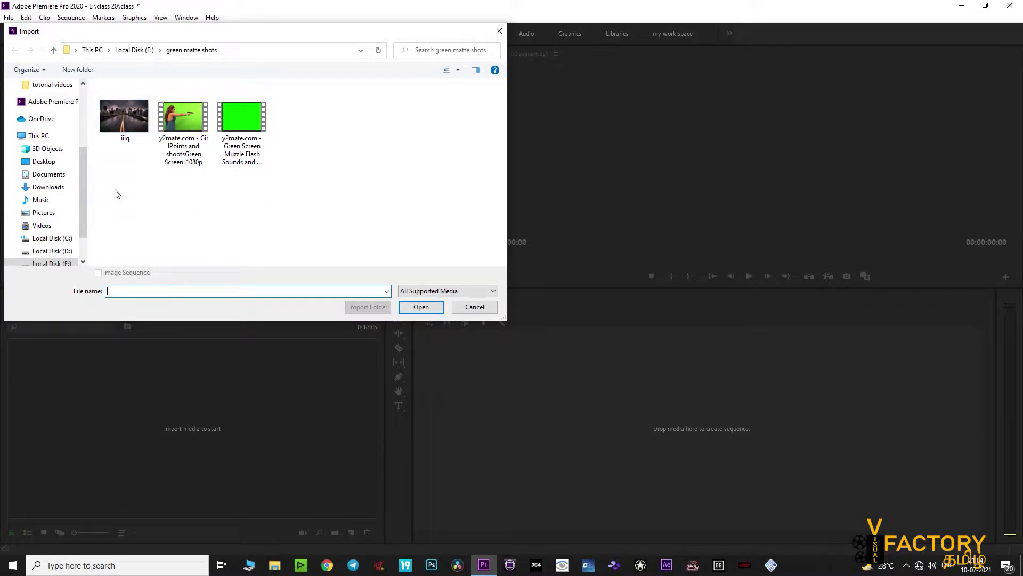
drag(115, 191, 332, 155)
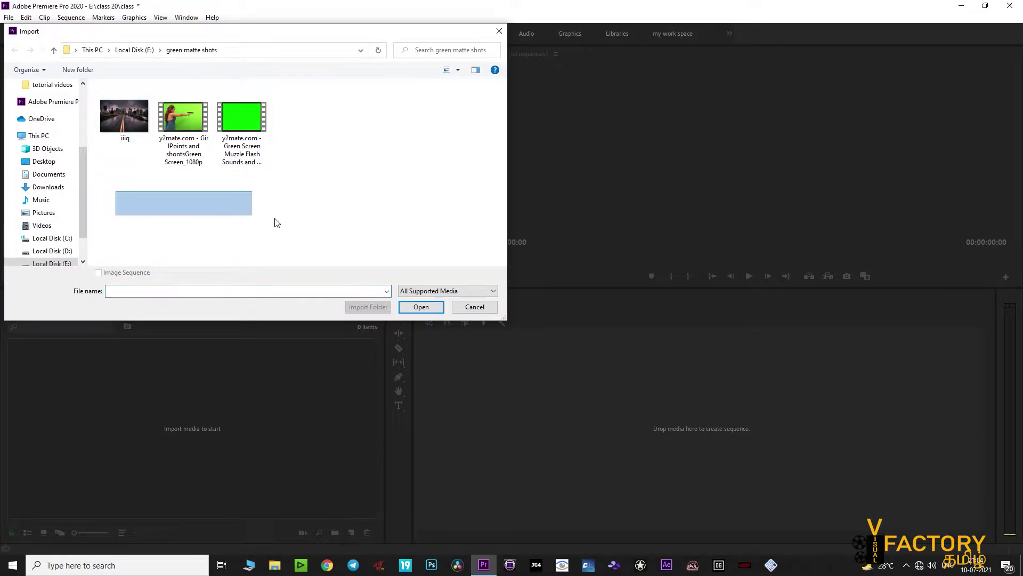
click(421, 307)
click(291, 441)
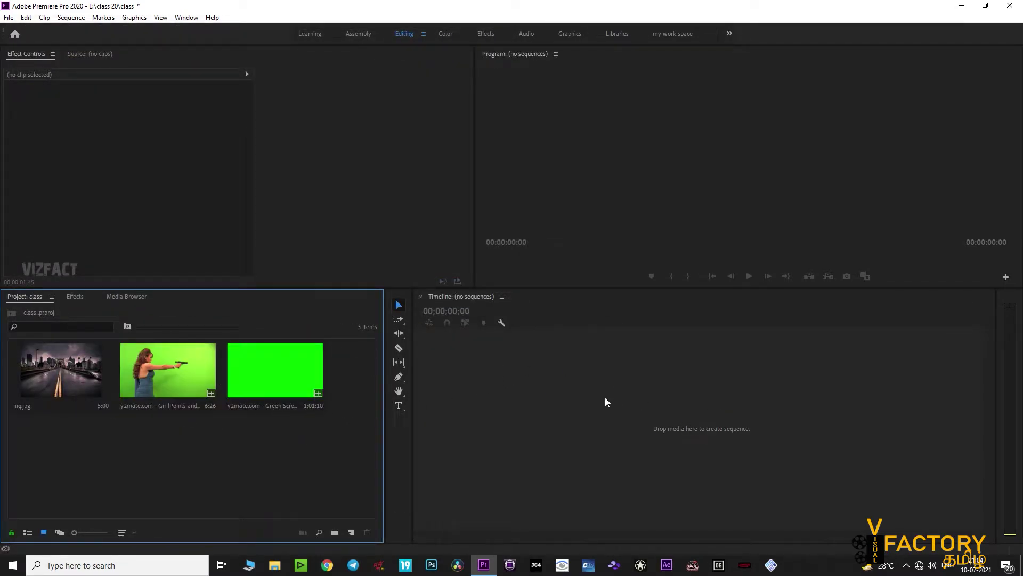
Mark the woman-with-gun clip In at 00:00:01:03 for a 5:06 duration and drag it to the Timeline
double_click(177, 372)
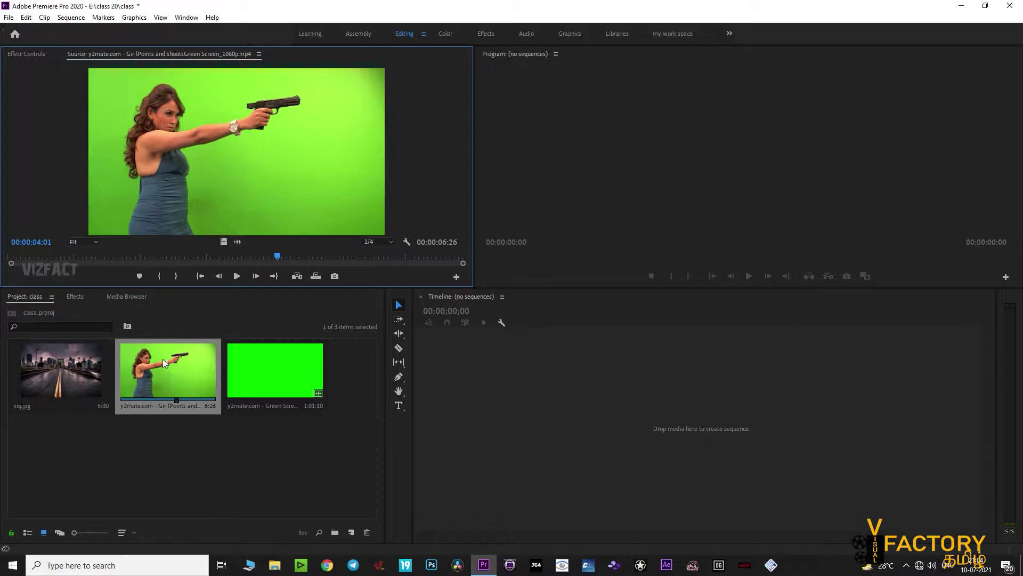
click(34, 256)
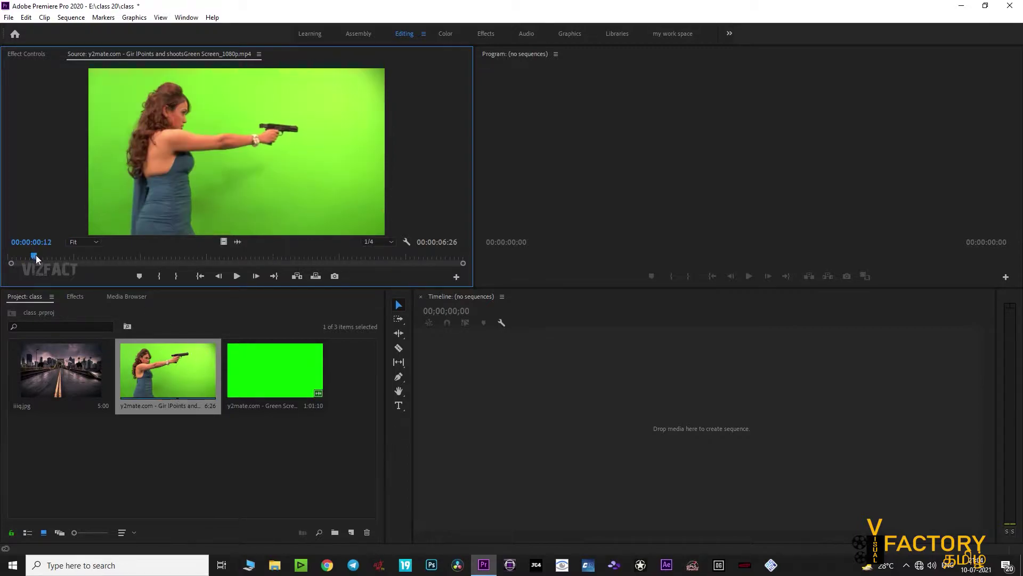
mouse_move(37, 255)
mouse_down()
mouse_move(92, 264)
mouse_move(83, 259)
mouse_up()
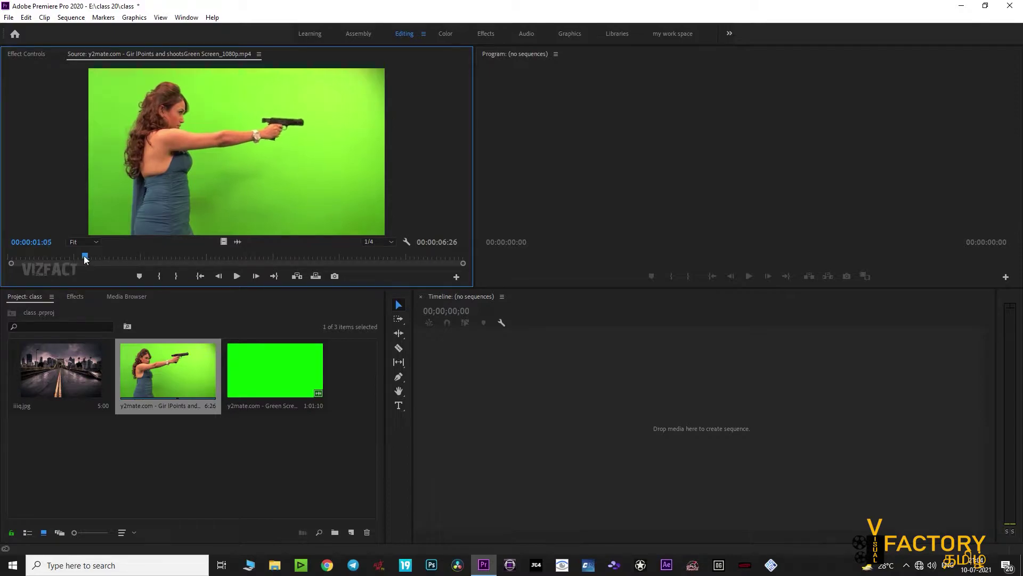
click(158, 275)
mouse_move(107, 260)
mouse_down()
mouse_move(390, 273)
mouse_move(424, 261)
mouse_up()
key(o)
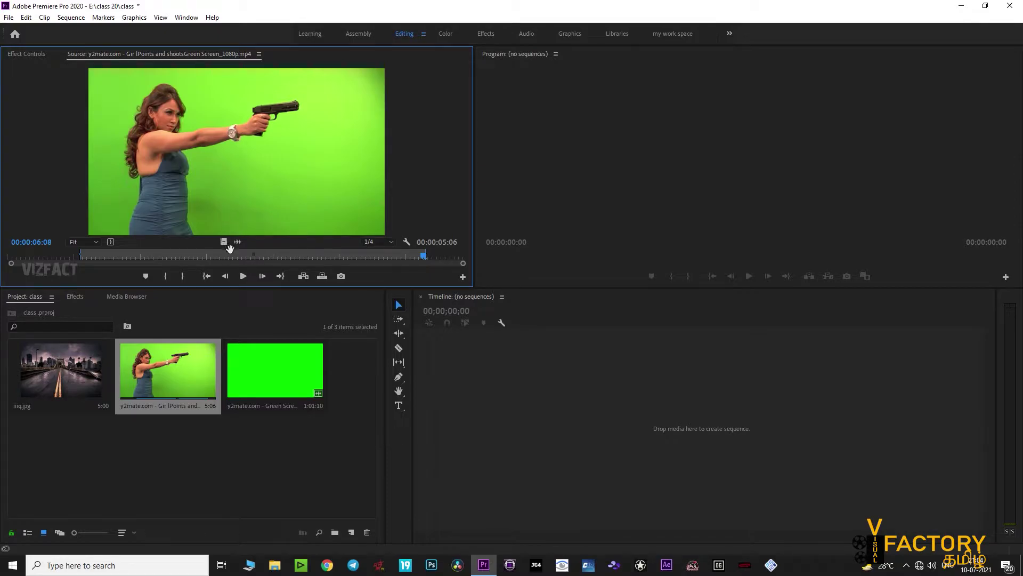
drag(248, 261, 562, 400)
Move the woman clip onto V2 starting at 00:00:02:09, then scrub to preview it
click(651, 324)
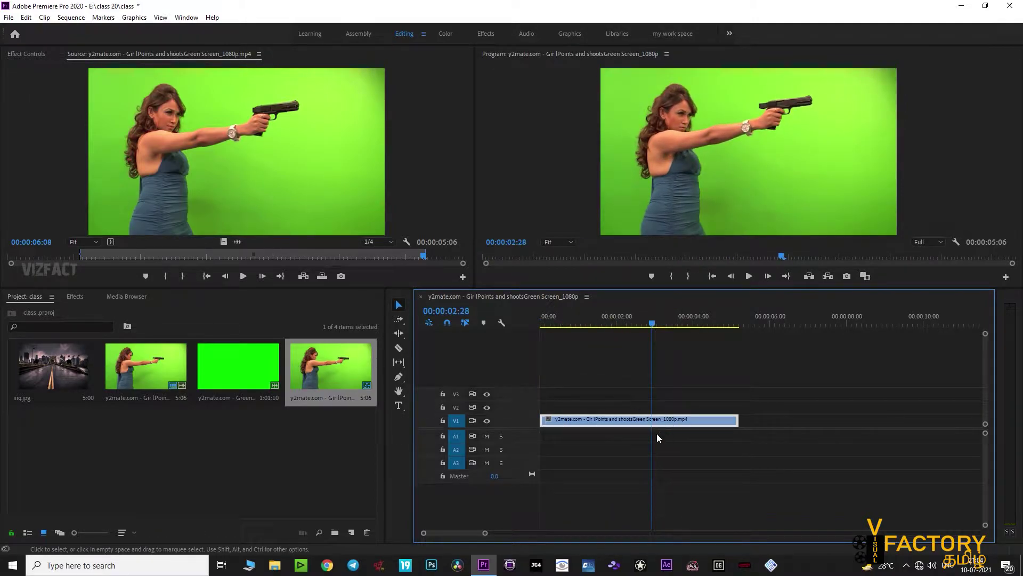
drag(610, 421, 698, 421)
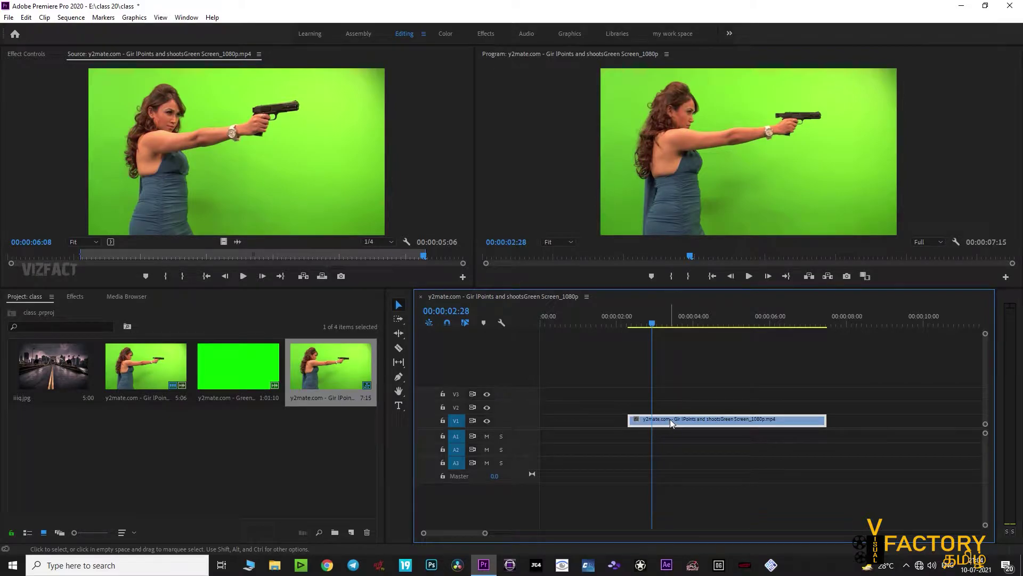
drag(670, 419, 672, 409)
drag(660, 328, 720, 328)
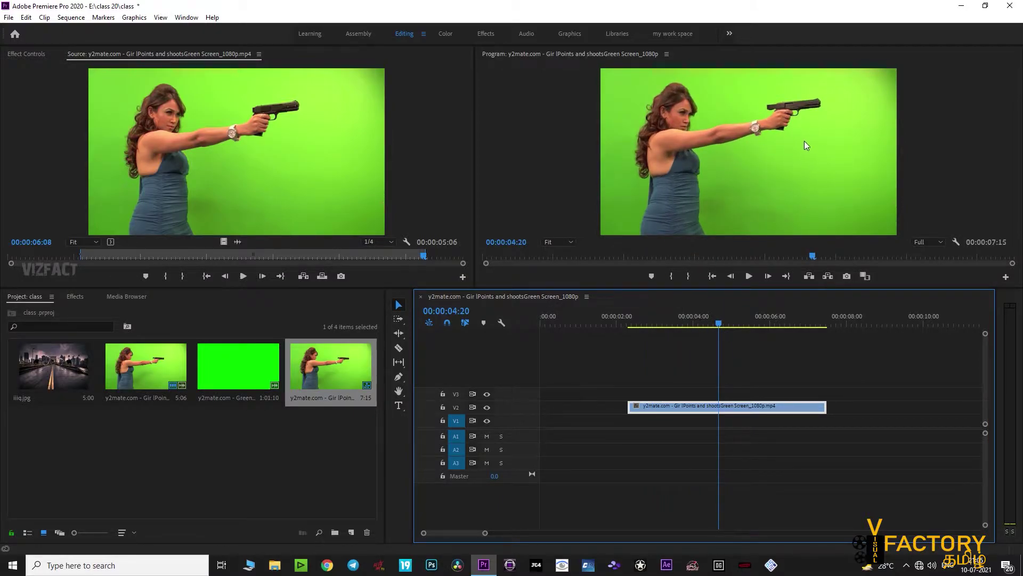
Drag Ultra Key from Video Effects > Keying onto the woman clip on V2
click(74, 297)
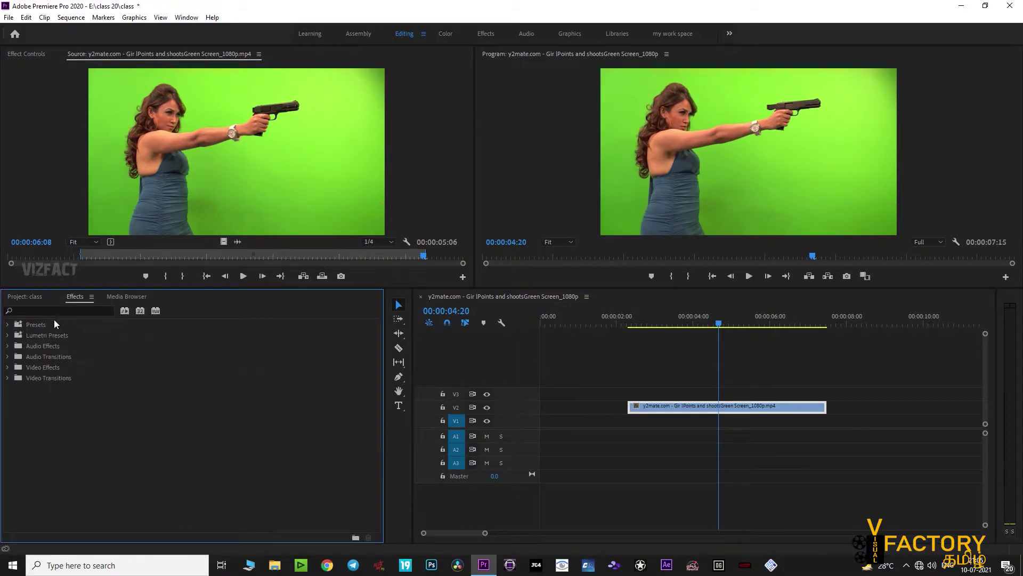
click(7, 367)
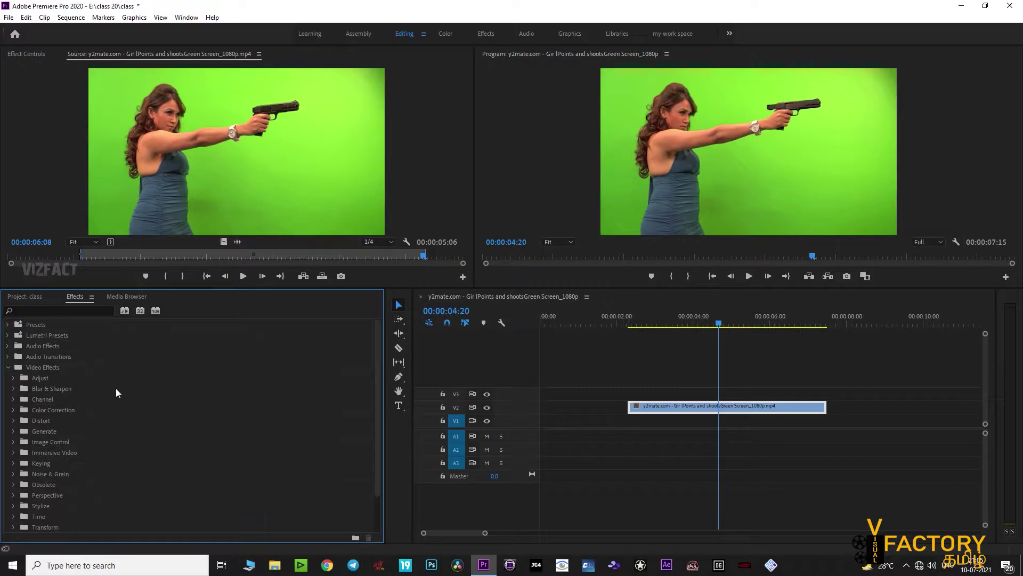
scroll(119, 387, down, 2)
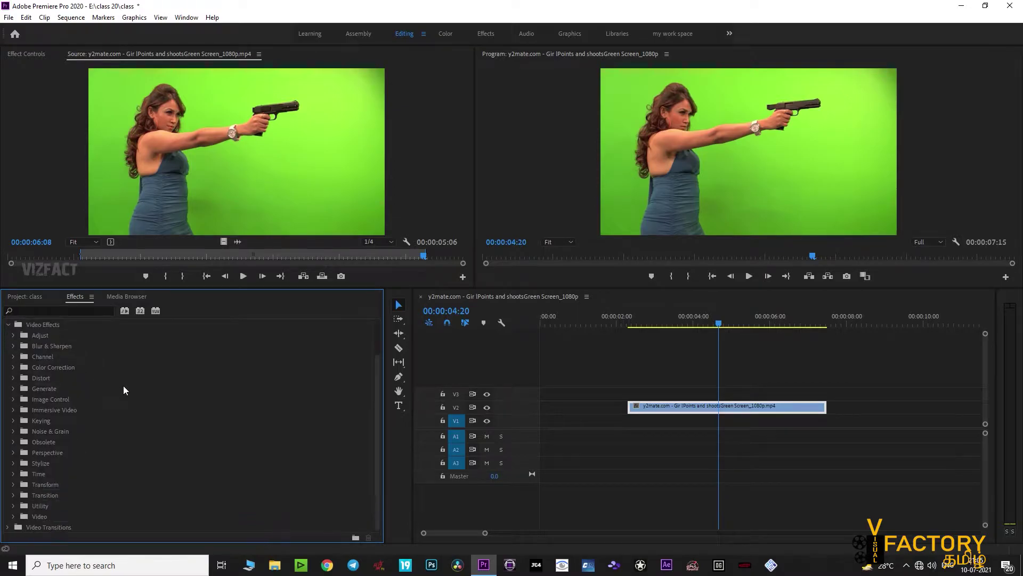
click(13, 420)
scroll(114, 427, down, 2)
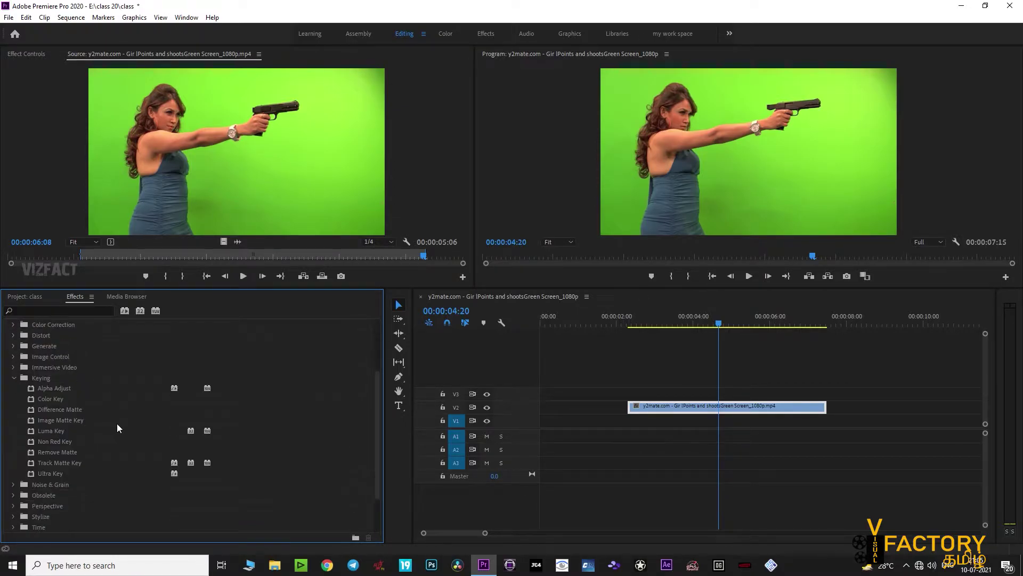
click(50, 477)
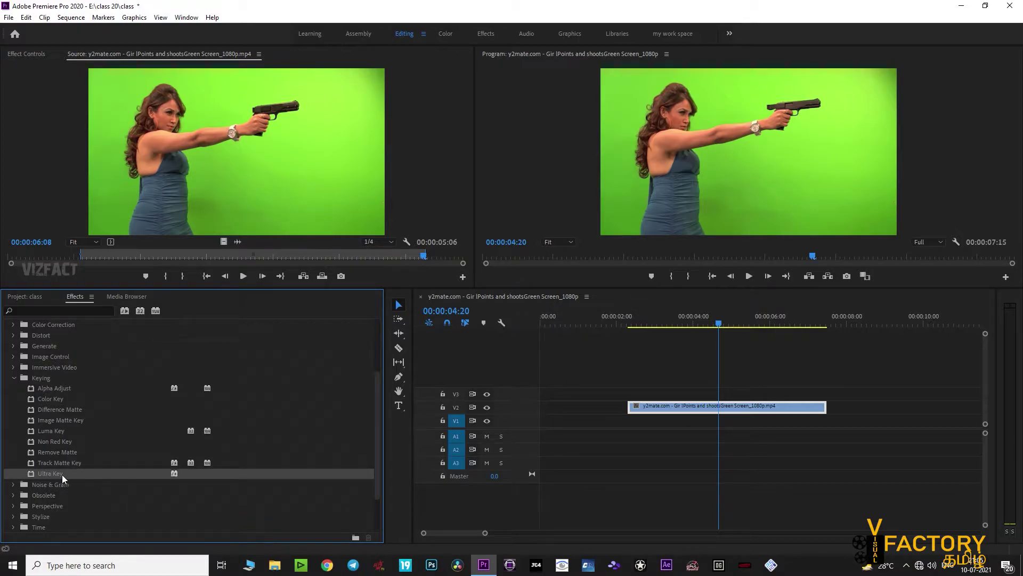
drag(50, 472, 716, 406)
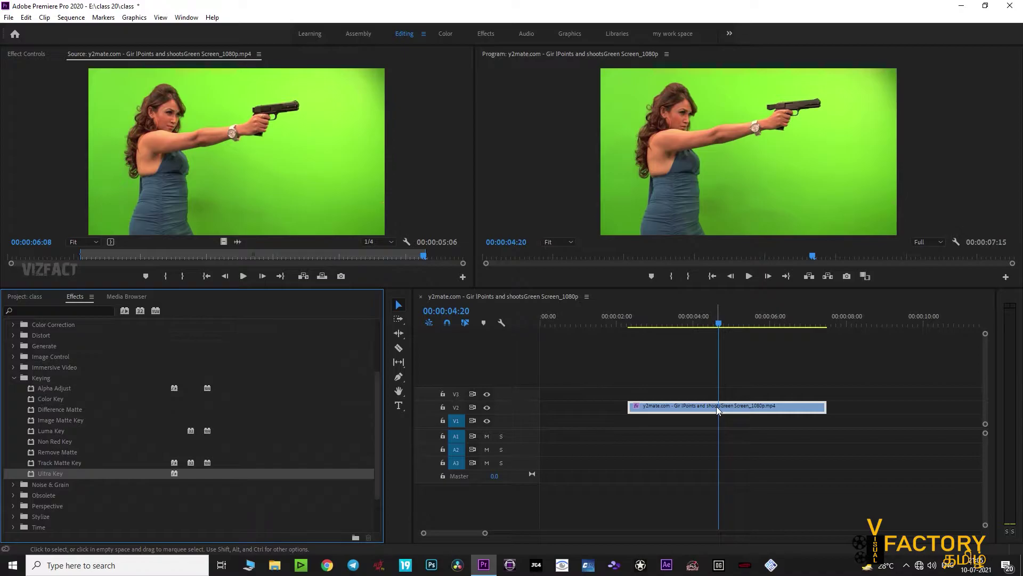
Select the keyed V2 clip and show its Ultra Key settings in Effect Controls
click(716, 406)
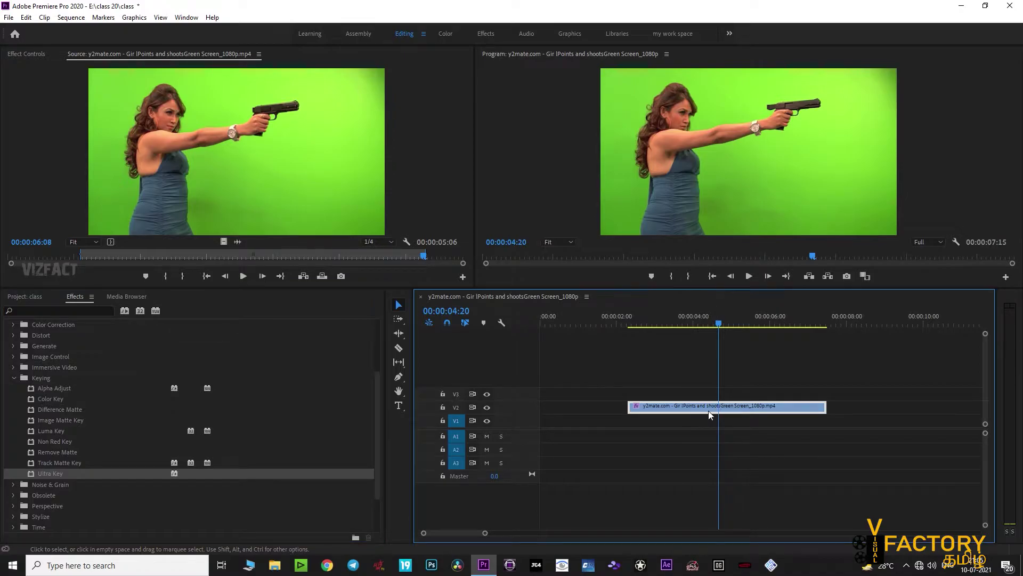
click(22, 52)
scroll(423, 232, down, 4)
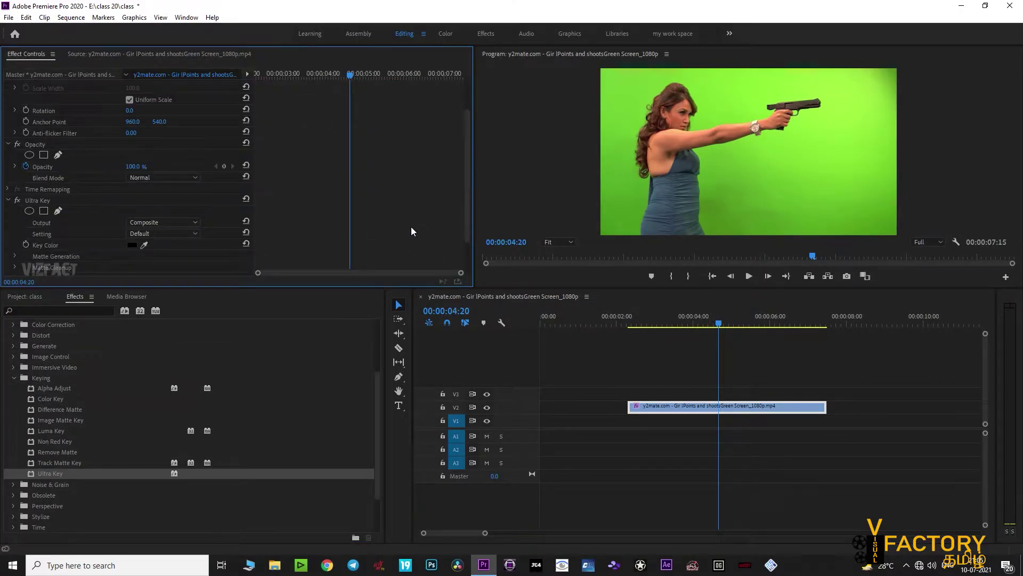
Sample the green backdrop in the Program monitor as Ultra Key's Key Color
scroll(412, 227, down, 4)
click(41, 158)
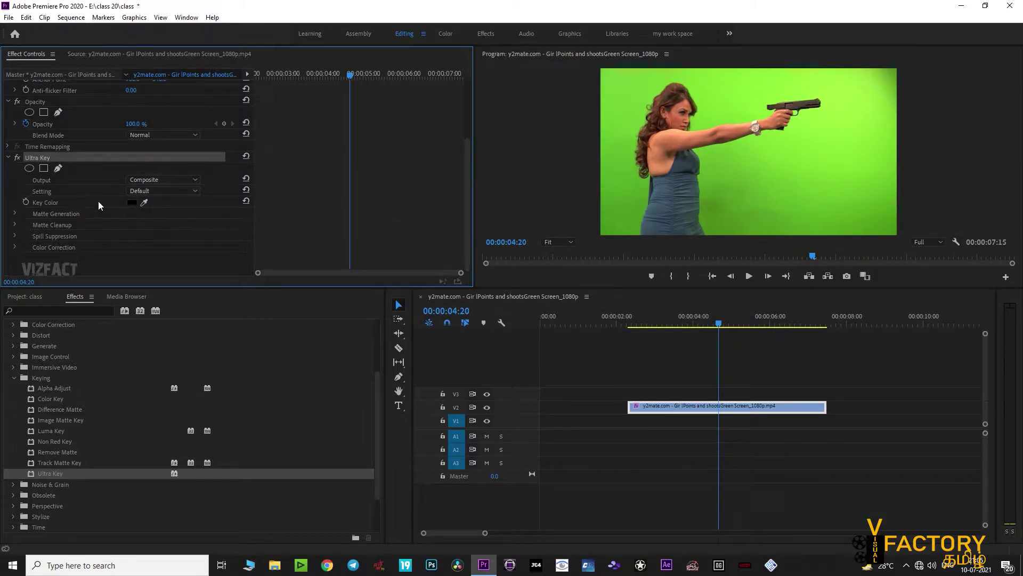
click(145, 201)
click(829, 106)
click(837, 92)
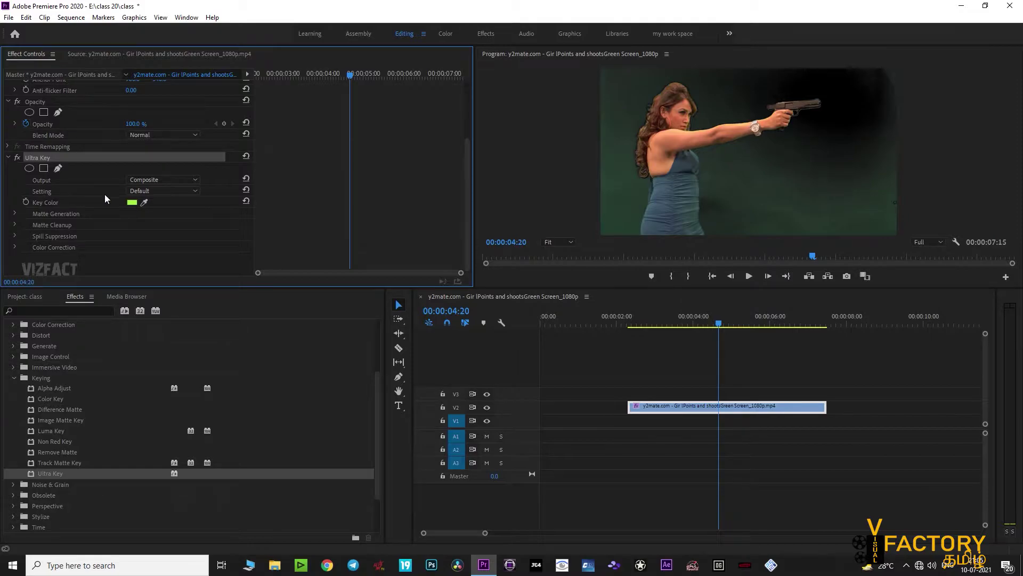
click(173, 192)
Set Ultra Key to Aggressive, lower Matte Generation Shadow to 40, and check other frames
click(178, 224)
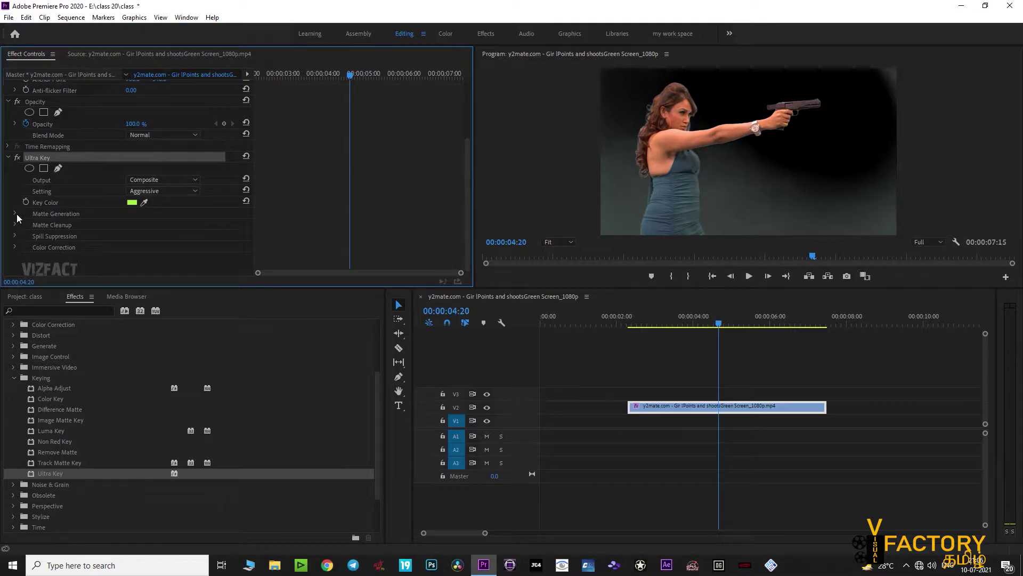
click(16, 213)
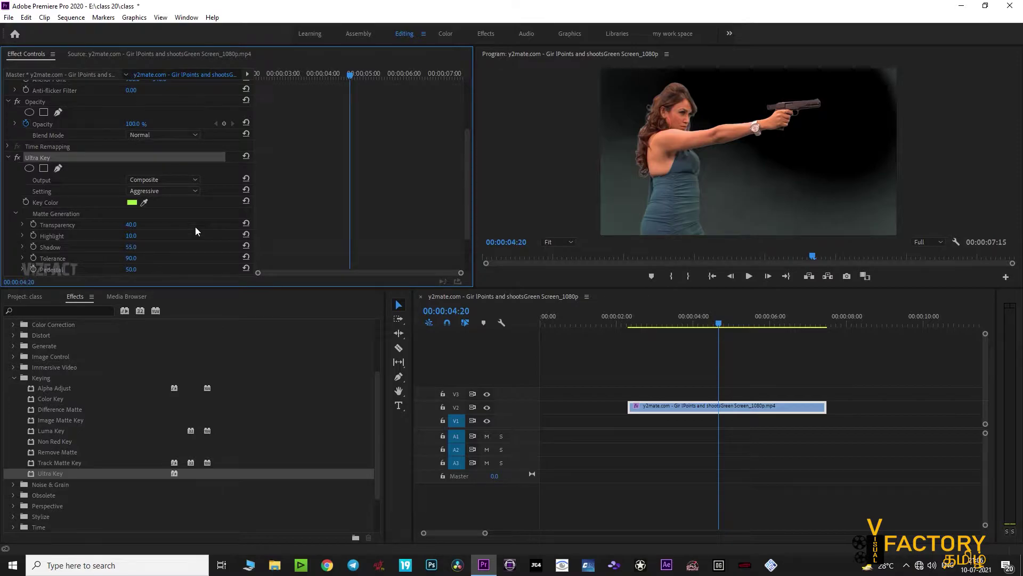
scroll(195, 226, down, 1)
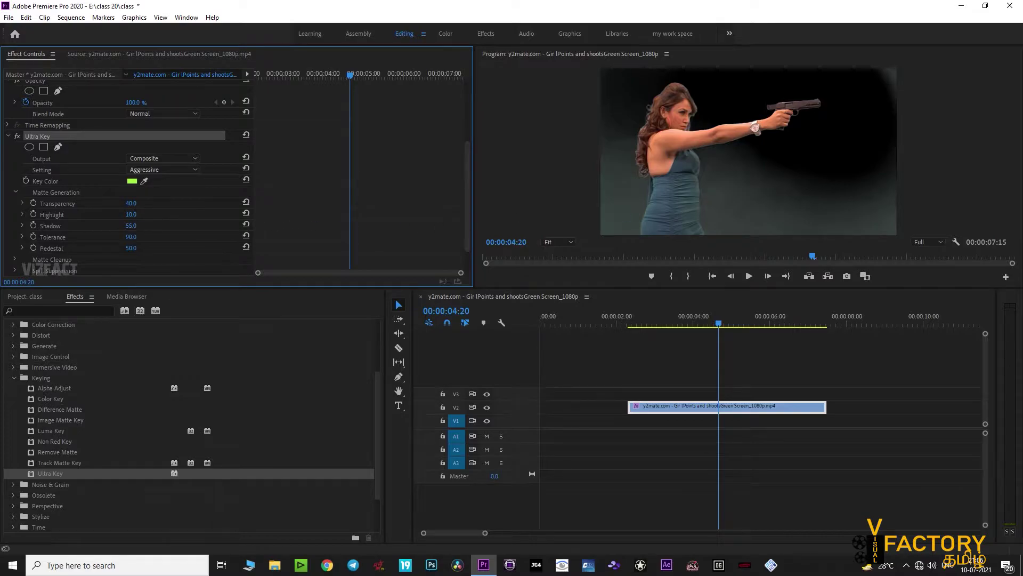
drag(131, 225, 127, 225)
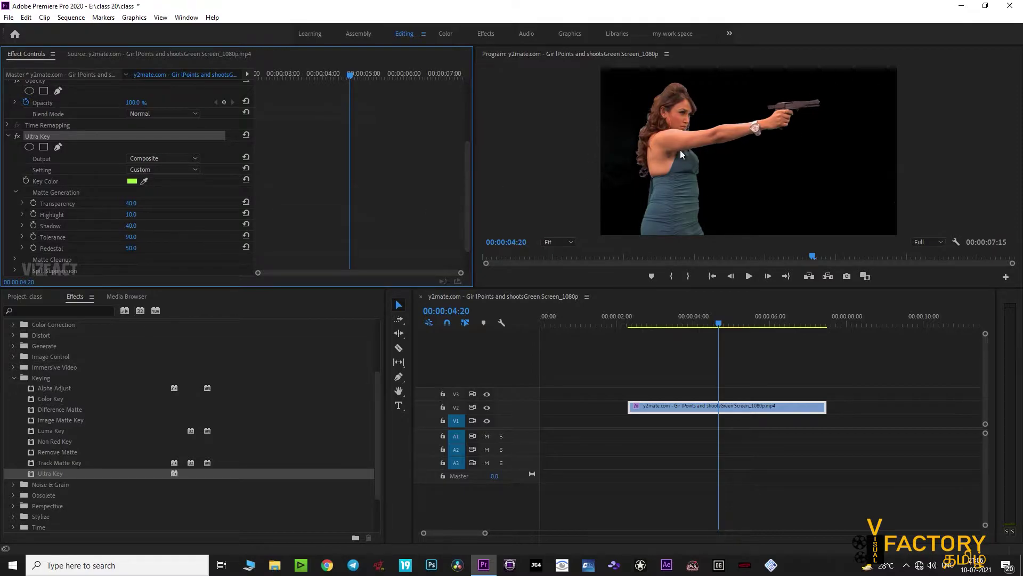
mouse_move(714, 320)
mouse_down()
mouse_move(729, 326)
mouse_move(717, 322)
mouse_up()
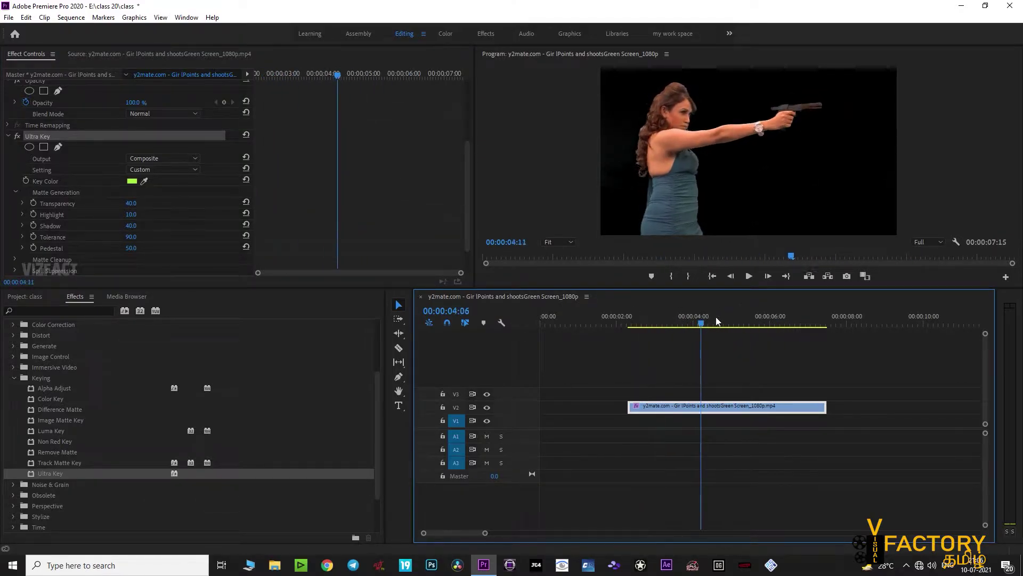
drag(716, 322, 692, 321)
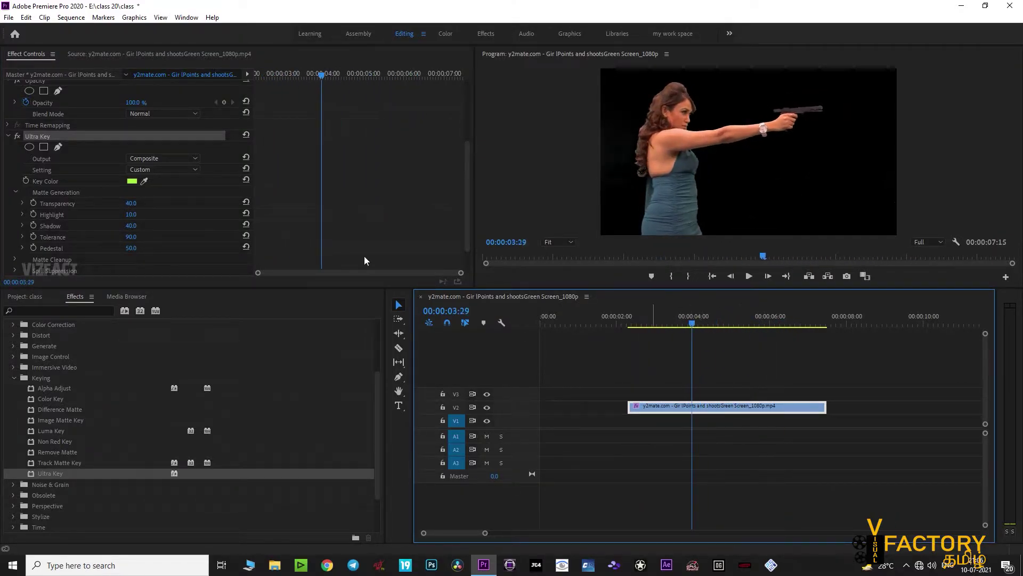
Place iiiq.jpg on V1 beneath the woman clip and extend it to match her clip's length
click(13, 297)
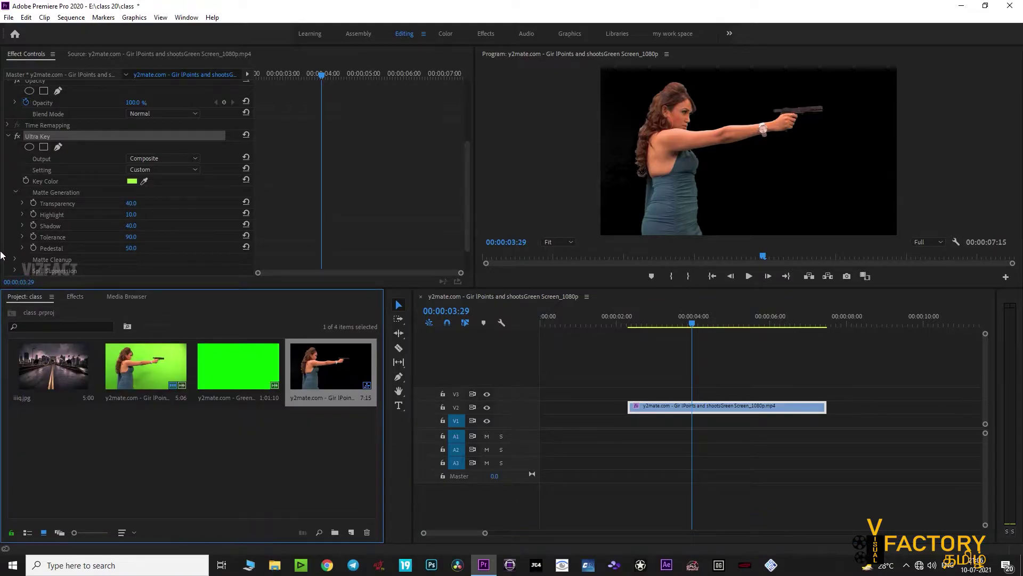
double_click(50, 366)
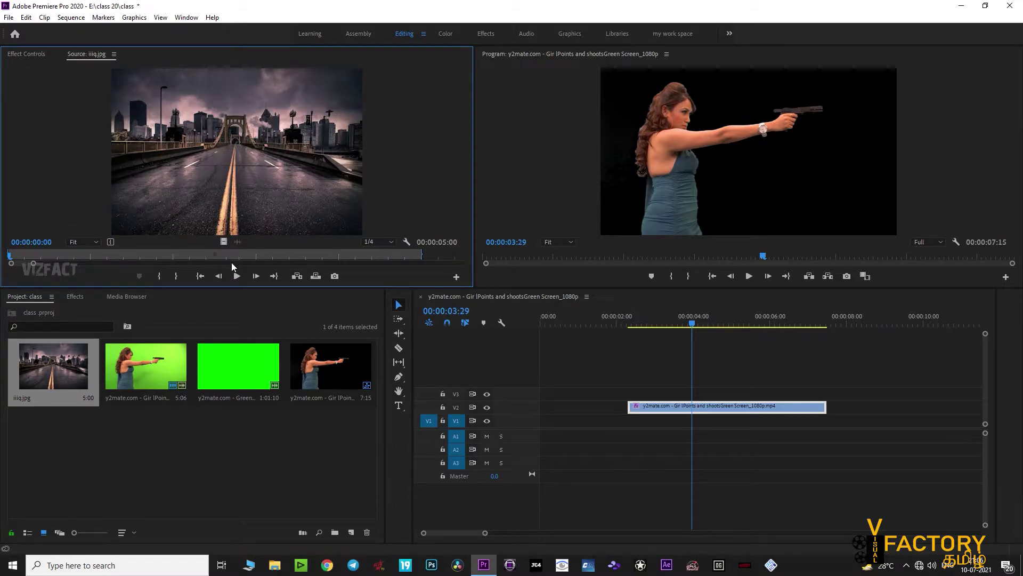
drag(227, 248, 636, 441)
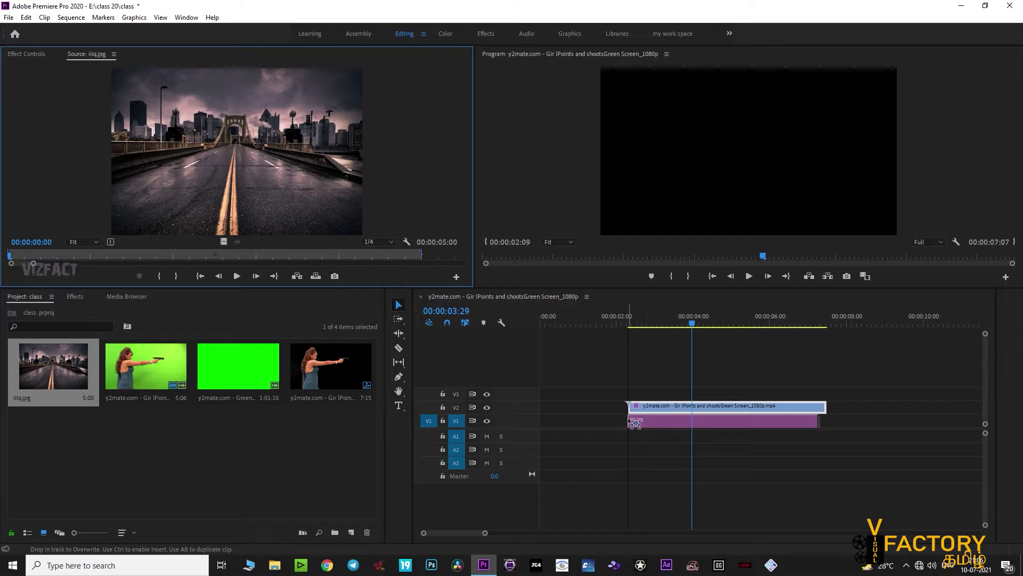
drag(636, 440, 646, 422)
click(647, 422)
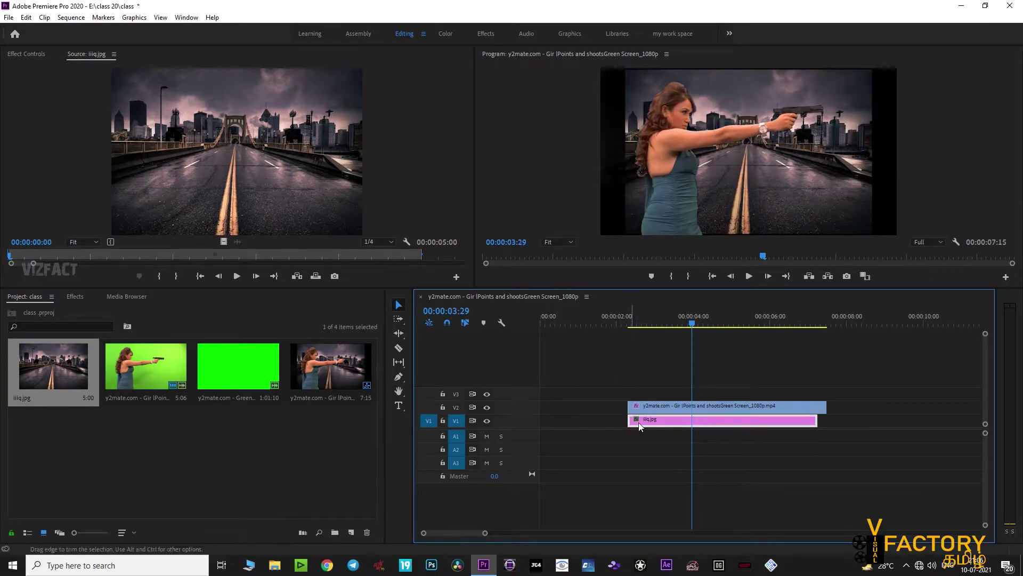
drag(821, 428, 826, 426)
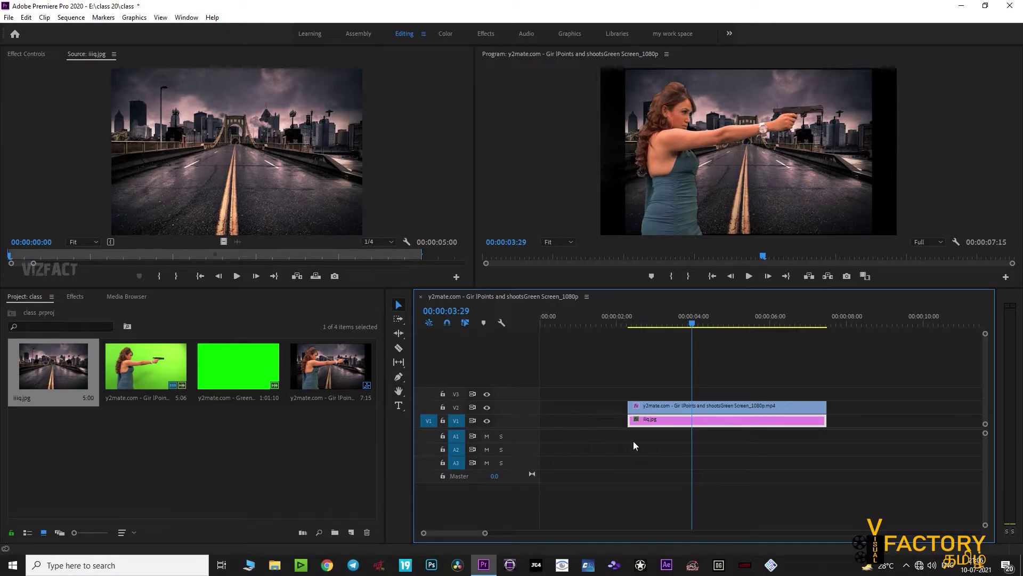
Scale the iiiq.jpg road background to 140% in its Motion settings
click(16, 54)
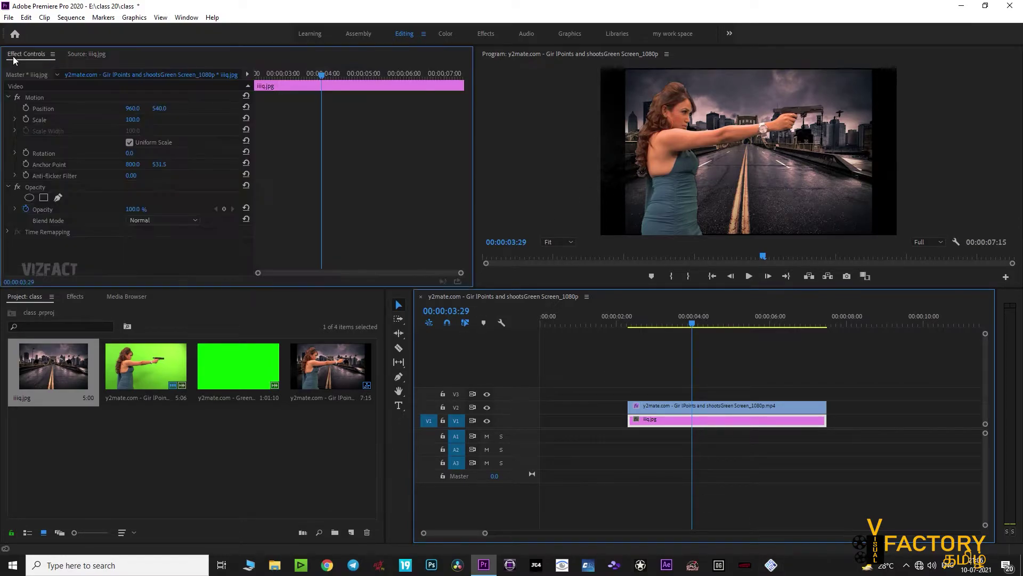
drag(132, 119, 154, 119)
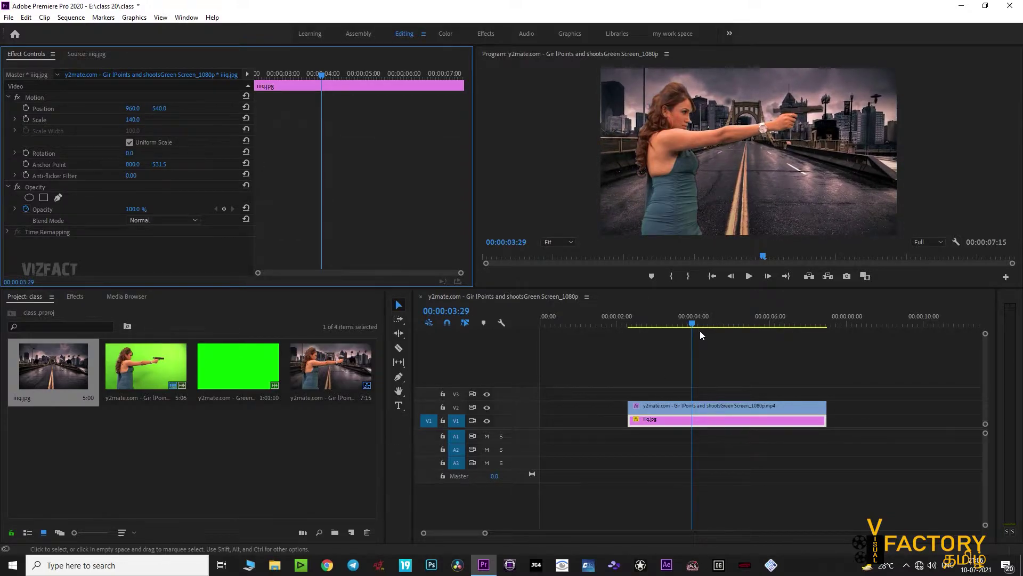
mouse_move(703, 327)
mouse_down()
mouse_move(795, 330)
mouse_move(643, 326)
mouse_up()
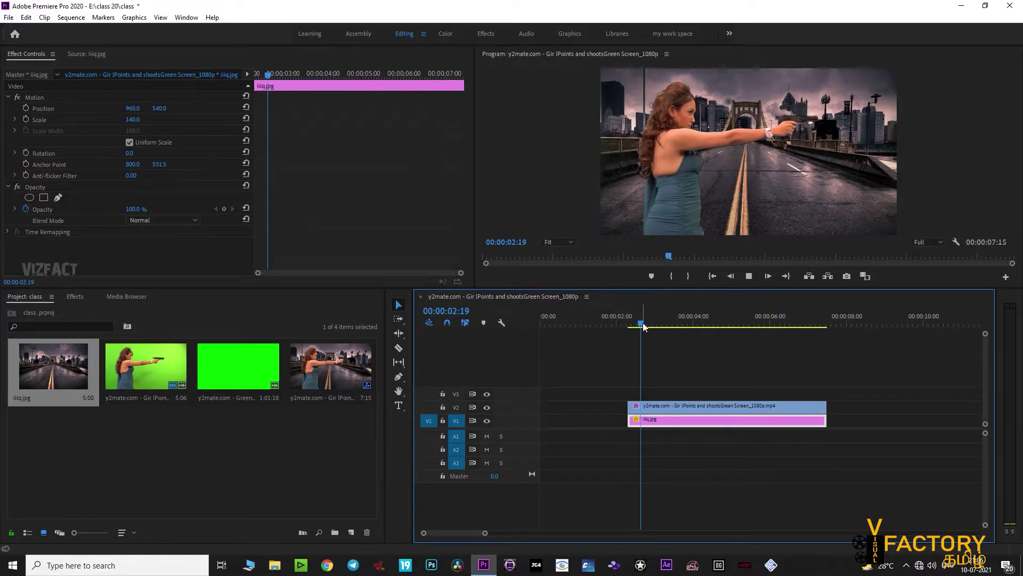
Play back the composite, including a full-screen preview, to check the result
key(space)
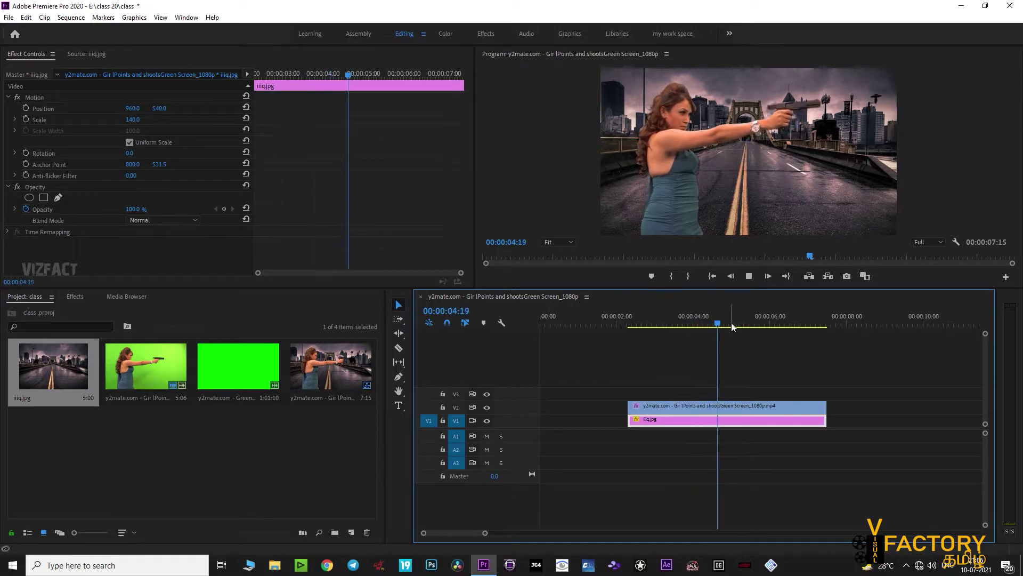
mouse_move(749, 319)
mouse_down()
mouse_move(704, 325)
mouse_move(756, 326)
mouse_up()
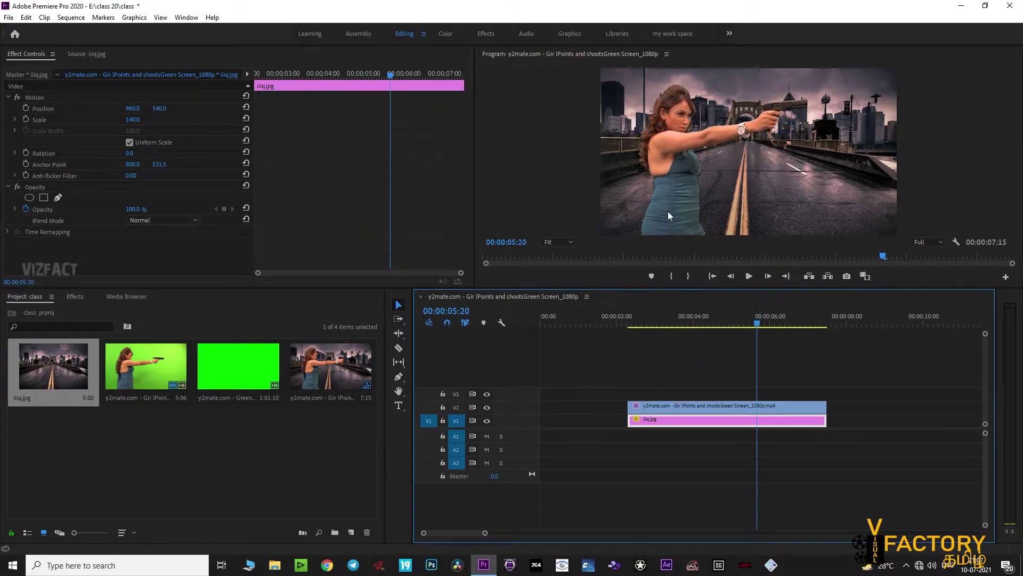
key(ctrl+grave)
key(space)
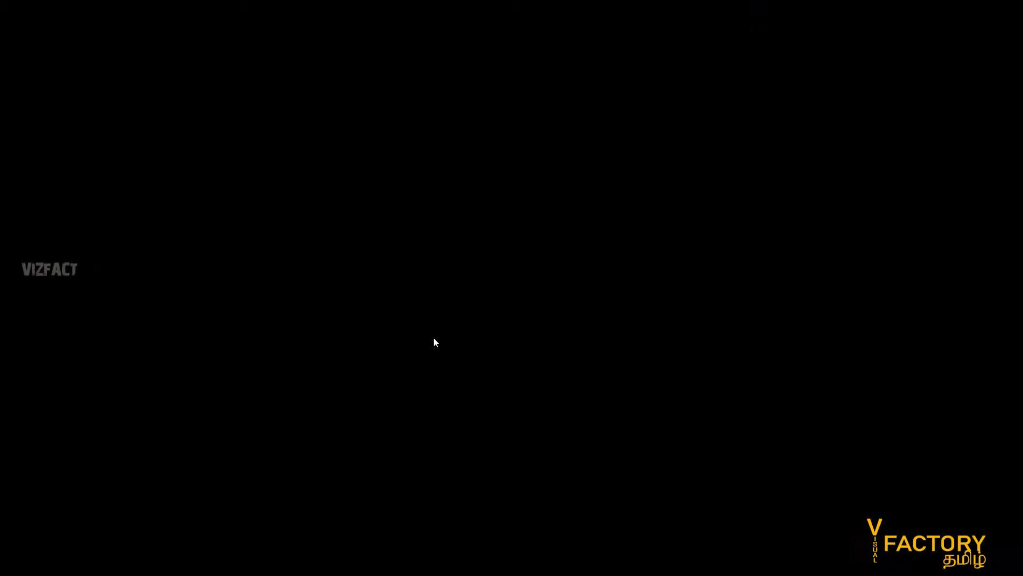
key(Escape)
drag(647, 325, 659, 326)
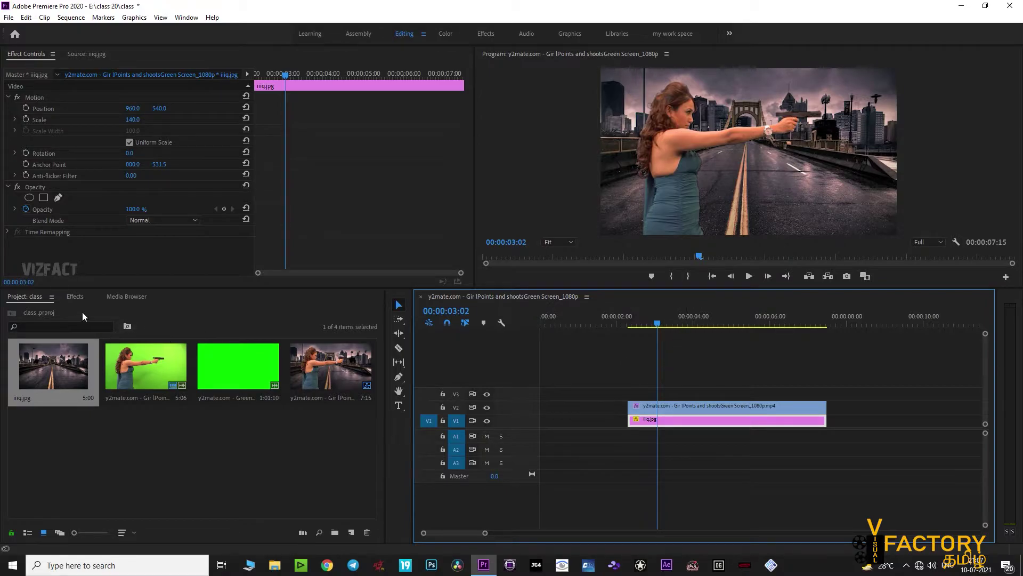
Select the V2 green-screen clip and move to the frame at 00:00:06:07
click(74, 296)
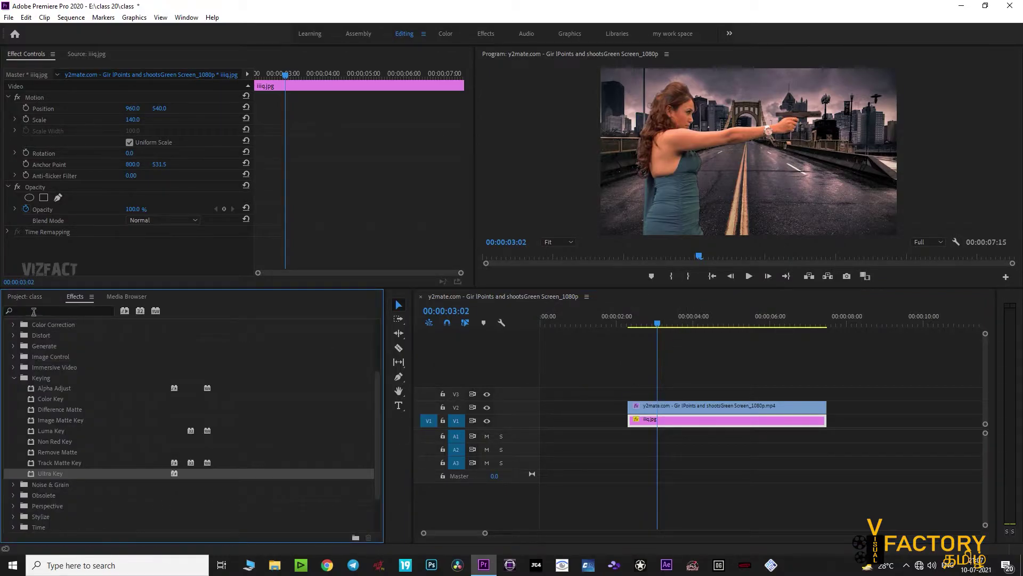
click(24, 296)
click(710, 410)
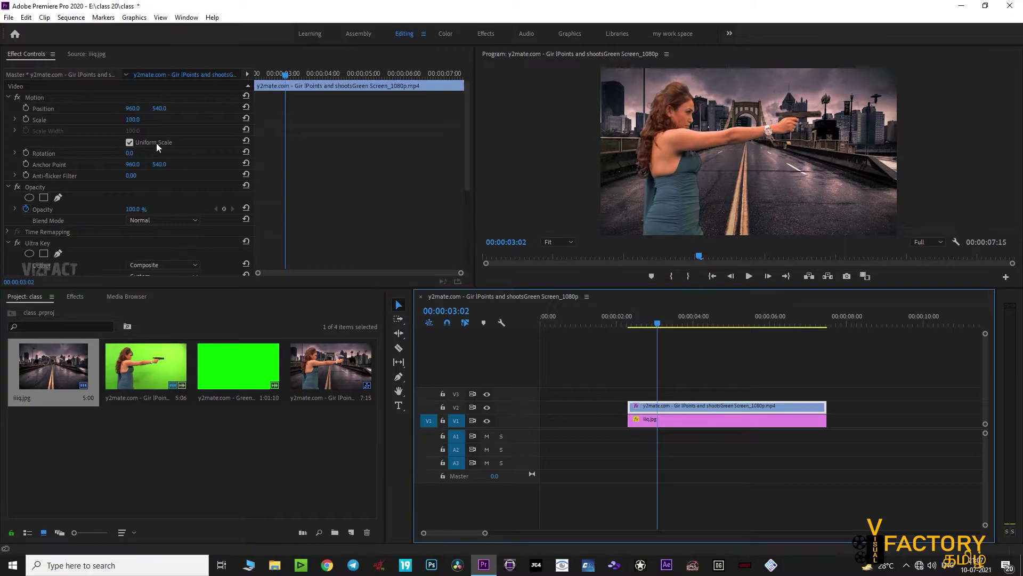
scroll(301, 206, down, 5)
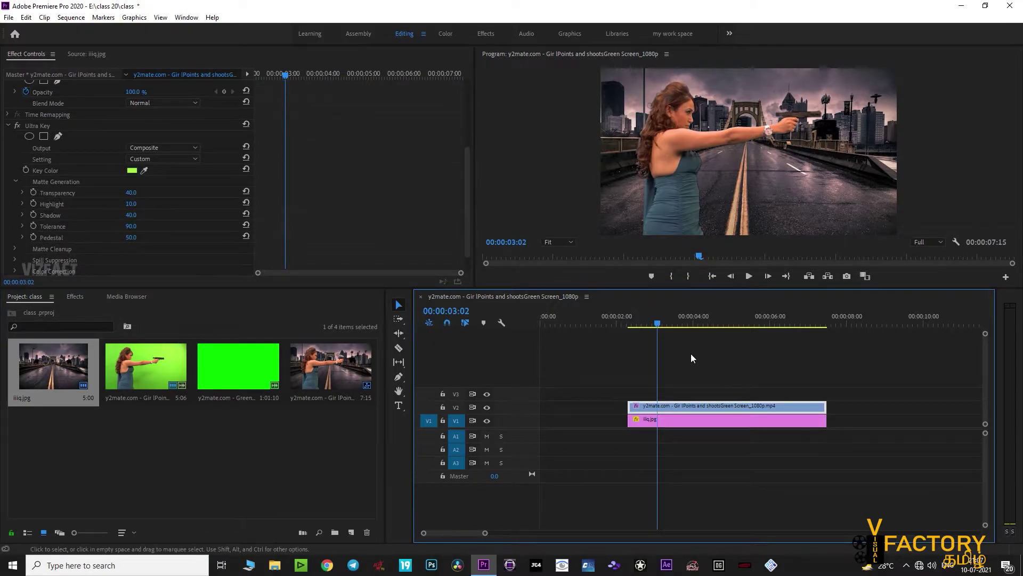
drag(667, 324, 785, 327)
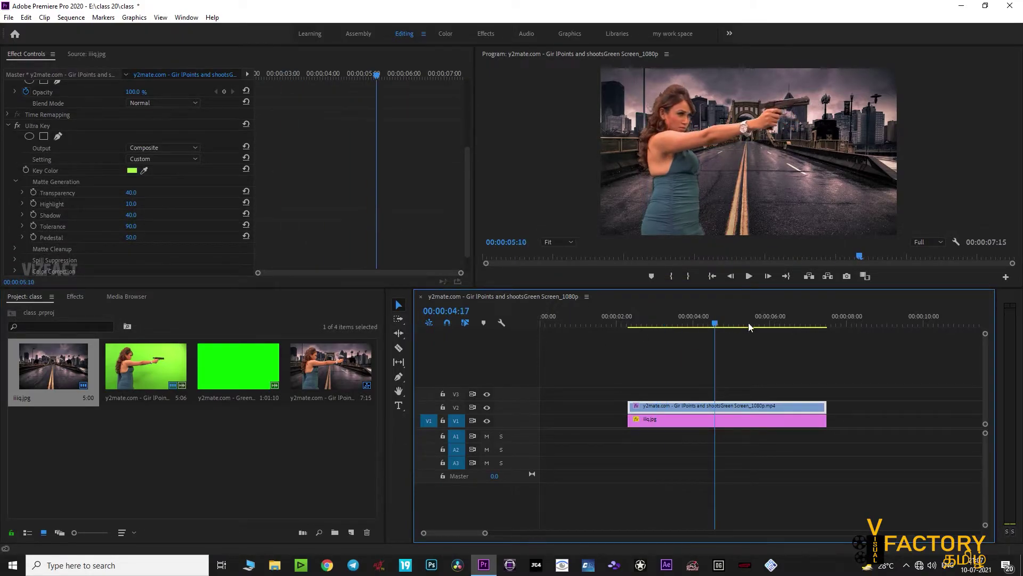
click(779, 318)
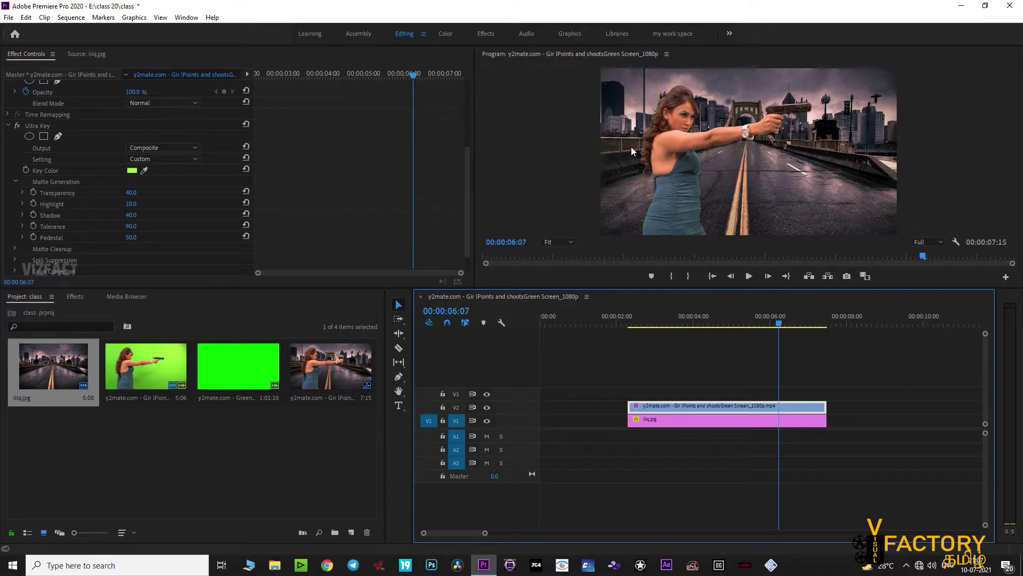
Raise Ultra Key's Pedestal to 100 and review the key across the sequence
scroll(205, 227, down, 1)
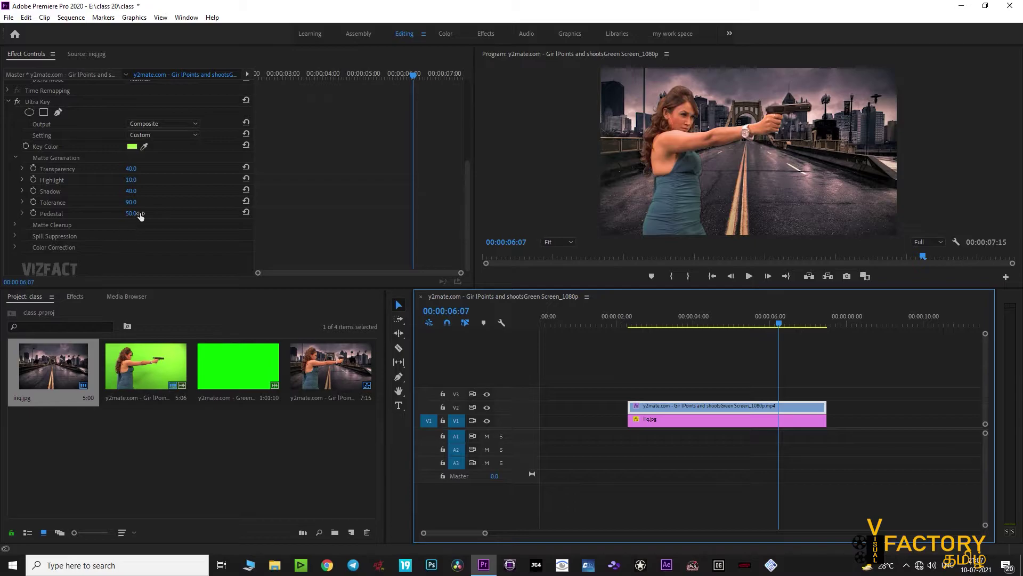
drag(140, 216, 182, 215)
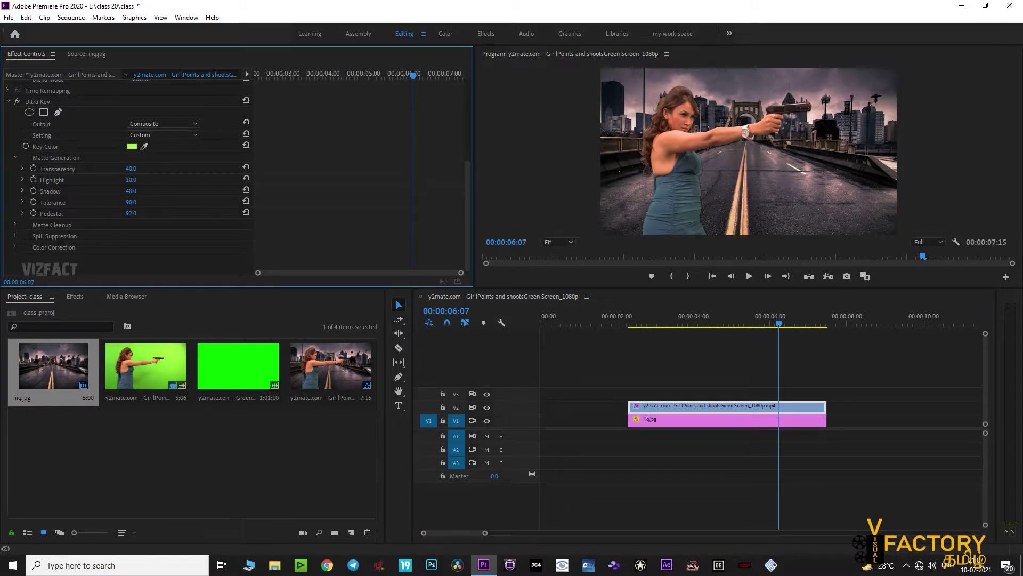
key(ctrl+z)
drag(136, 216, 141, 216)
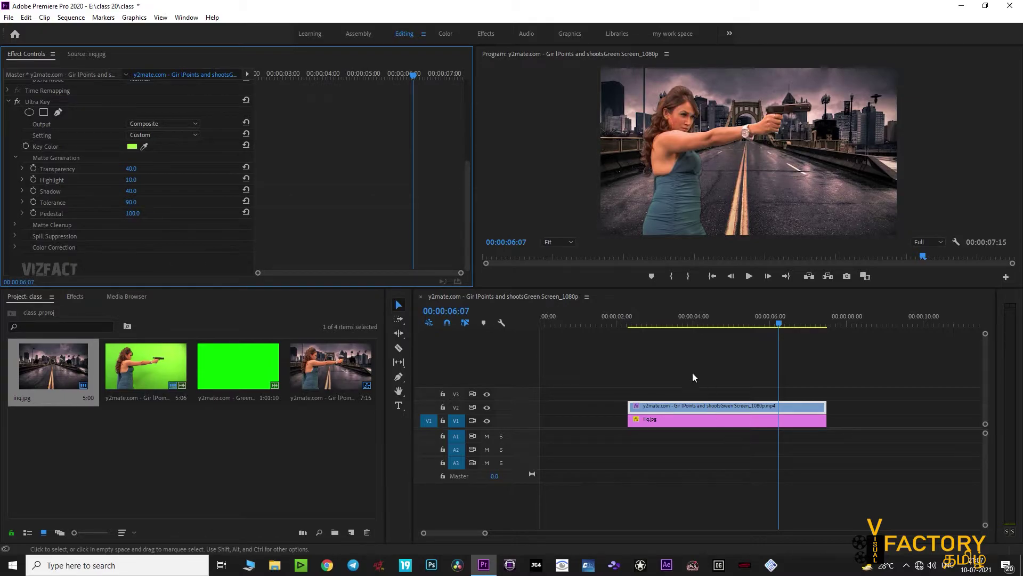
click(645, 322)
mouse_move(647, 322)
mouse_down()
mouse_move(768, 331)
mouse_move(652, 339)
mouse_up()
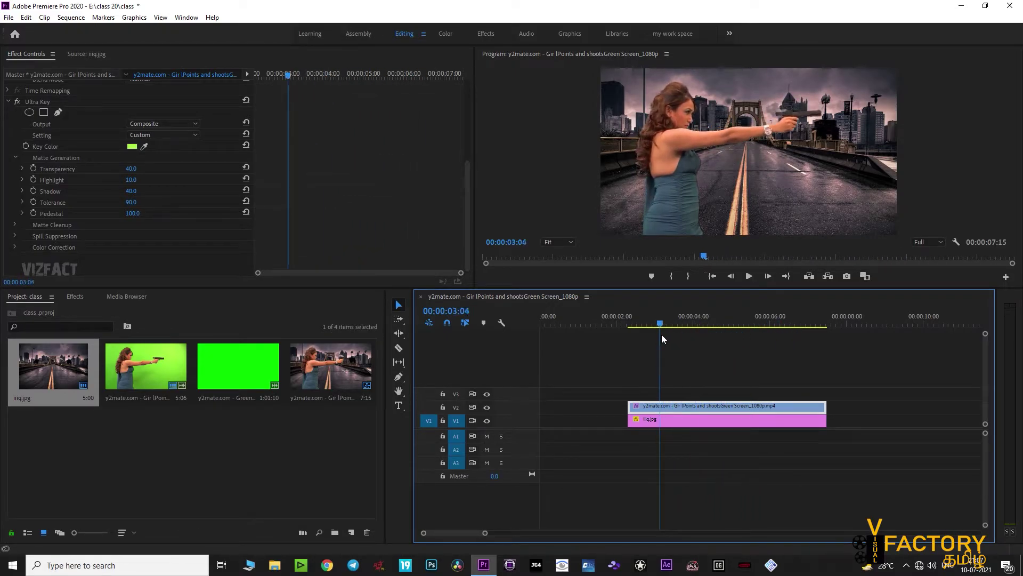
Play the keyed woman over the city road full-screen, then exit the preview
key(ctrl+grave)
key(space)
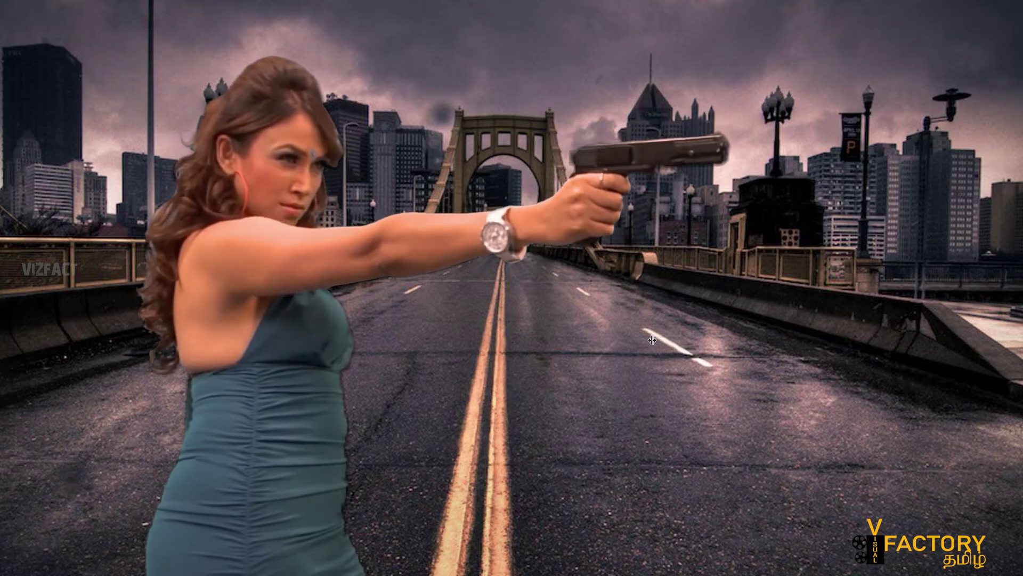
key(Escape)
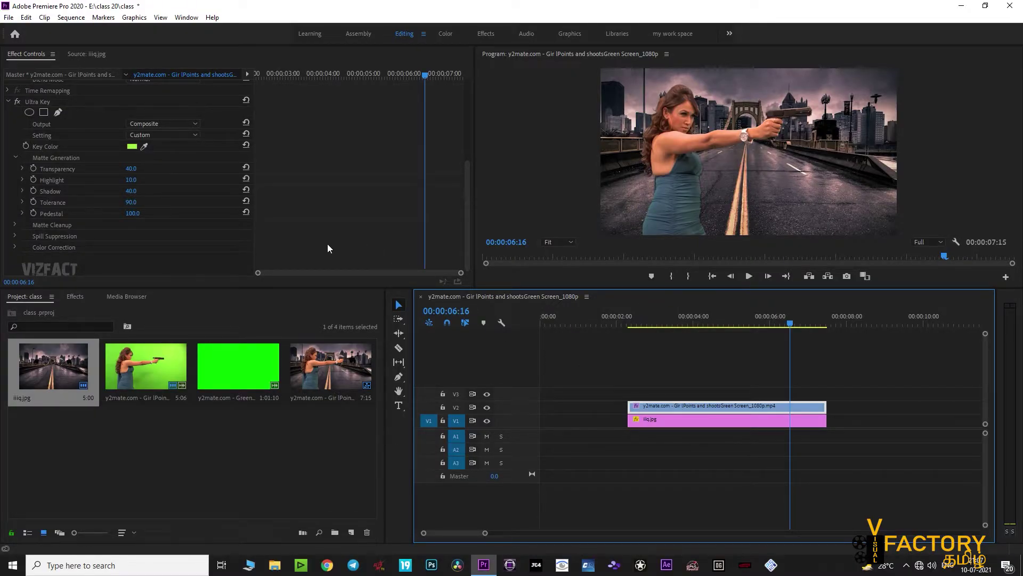
Set Ultra Key Matte Cleanup Contrast to 31 and Mid Point to 73, then preview full-screen from about 2 seconds
click(15, 225)
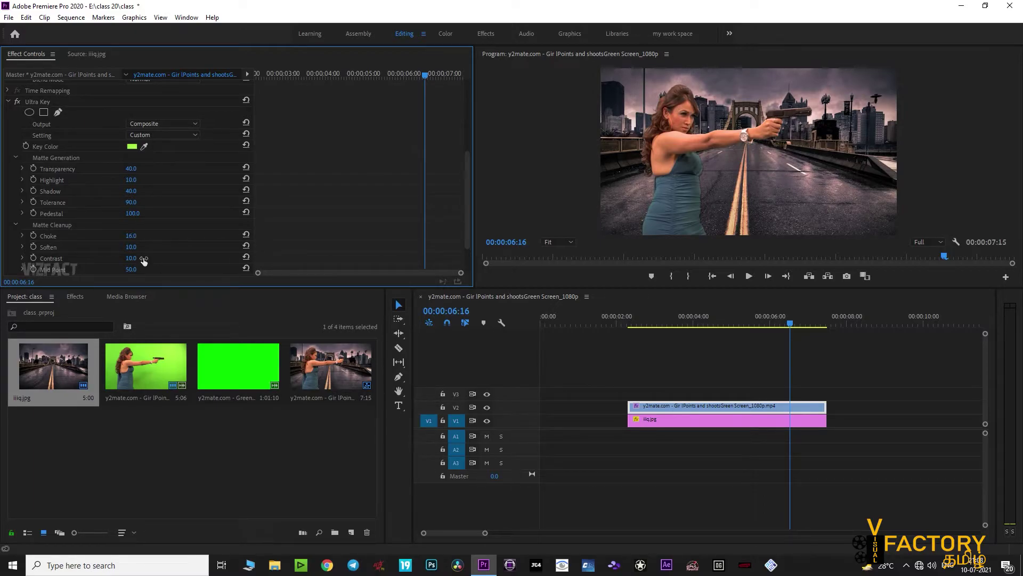
drag(144, 259, 154, 259)
click(640, 320)
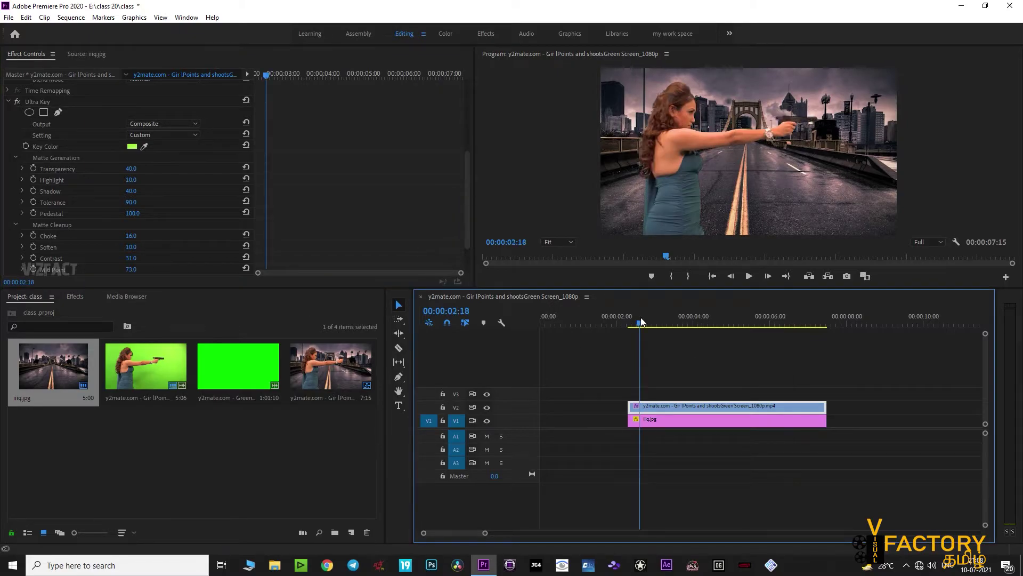
key(ctrl+grave)
key(space)
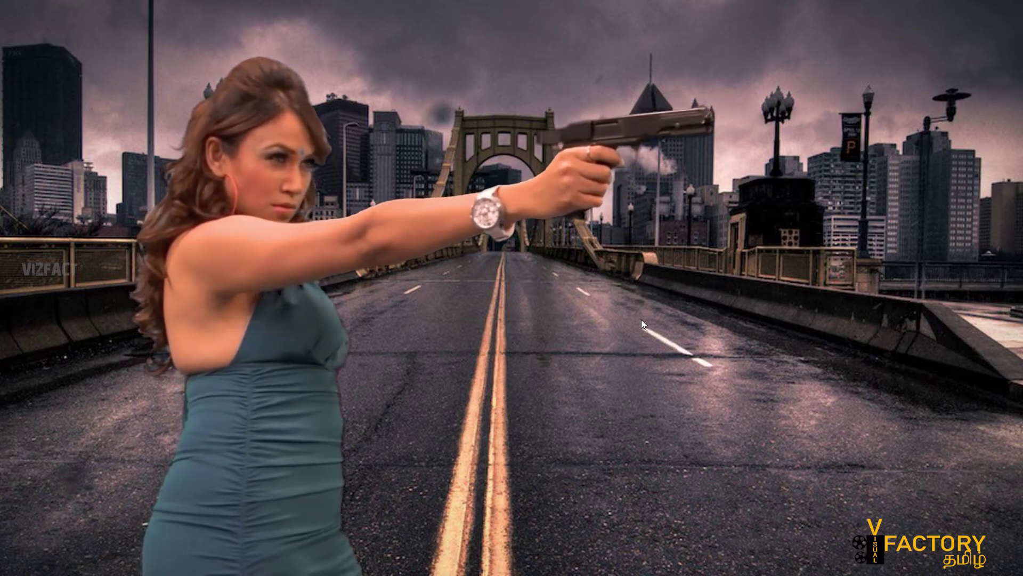
key(ctrl+grave)
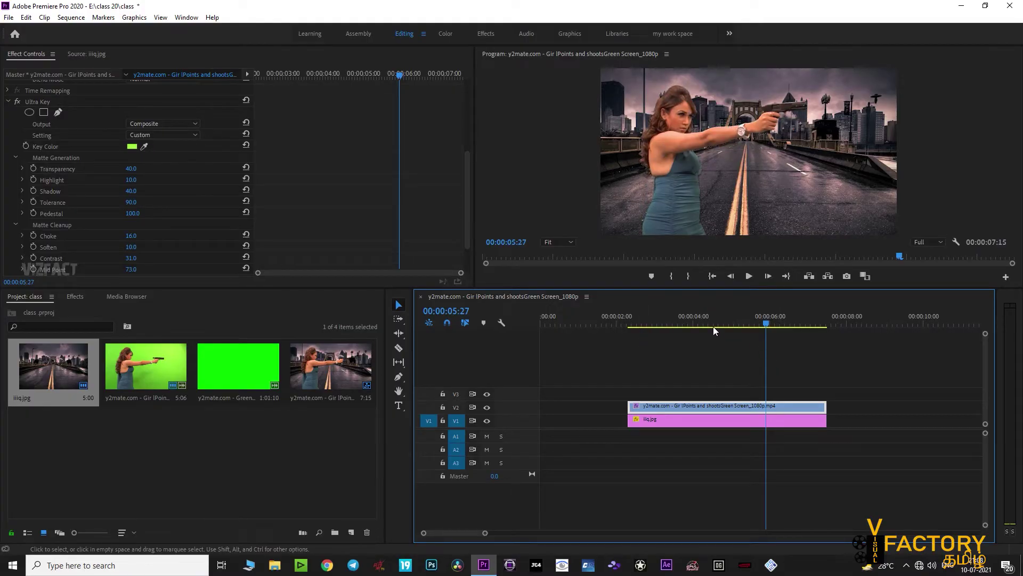
mouse_move(713, 326)
mouse_down()
mouse_move(793, 329)
mouse_move(650, 327)
mouse_up()
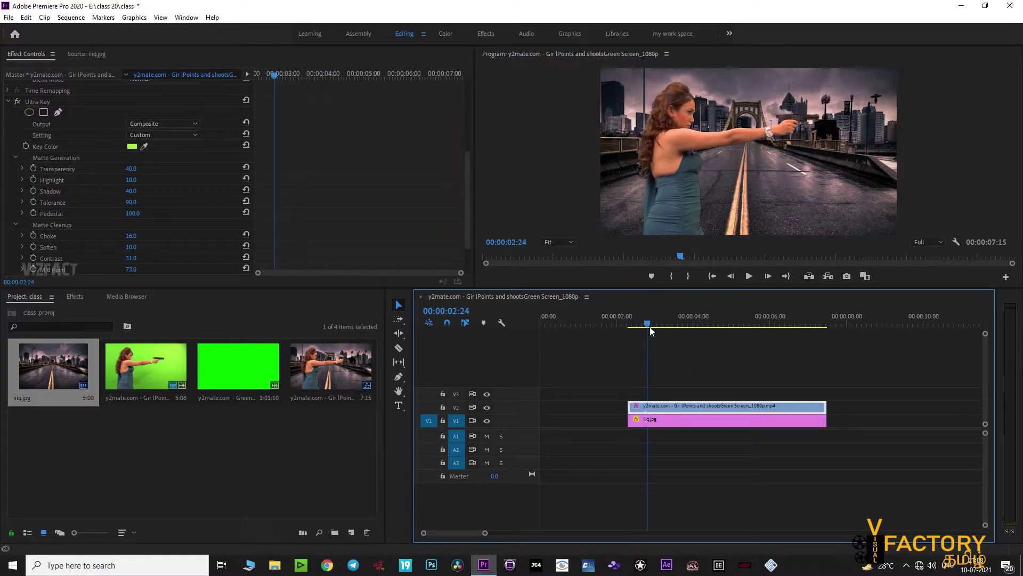
key(space)
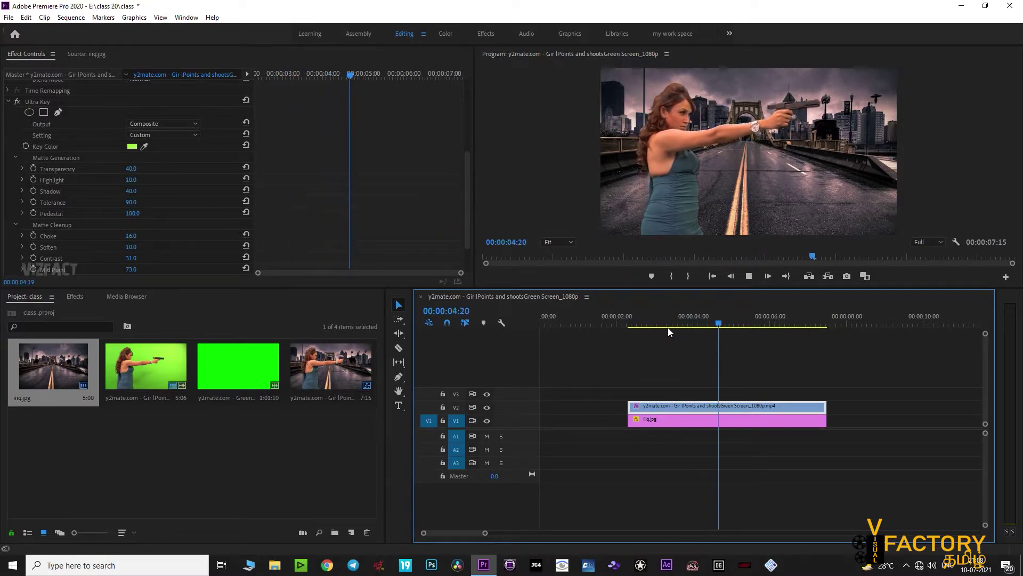
key(space)
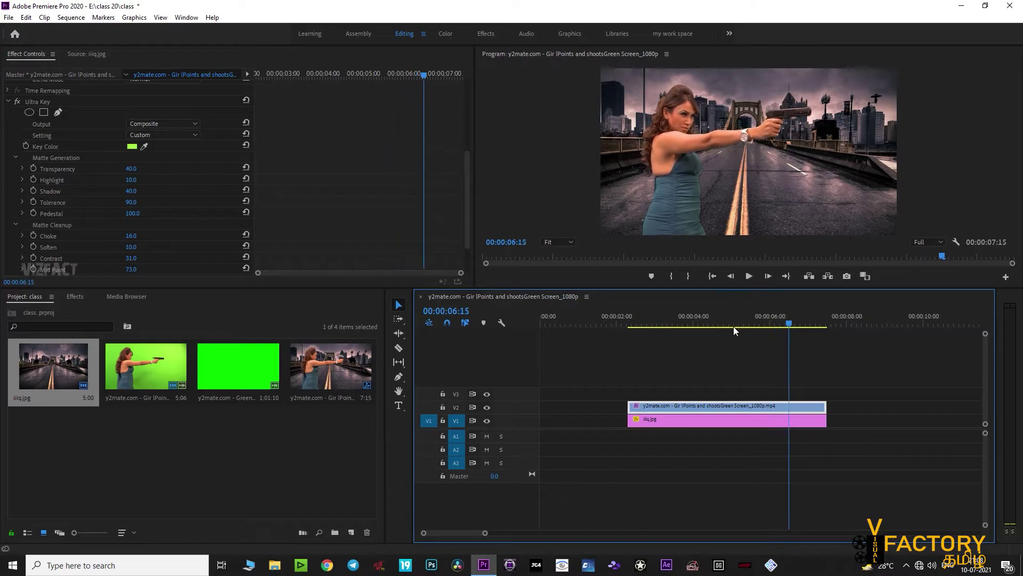
drag(787, 310, 774, 317)
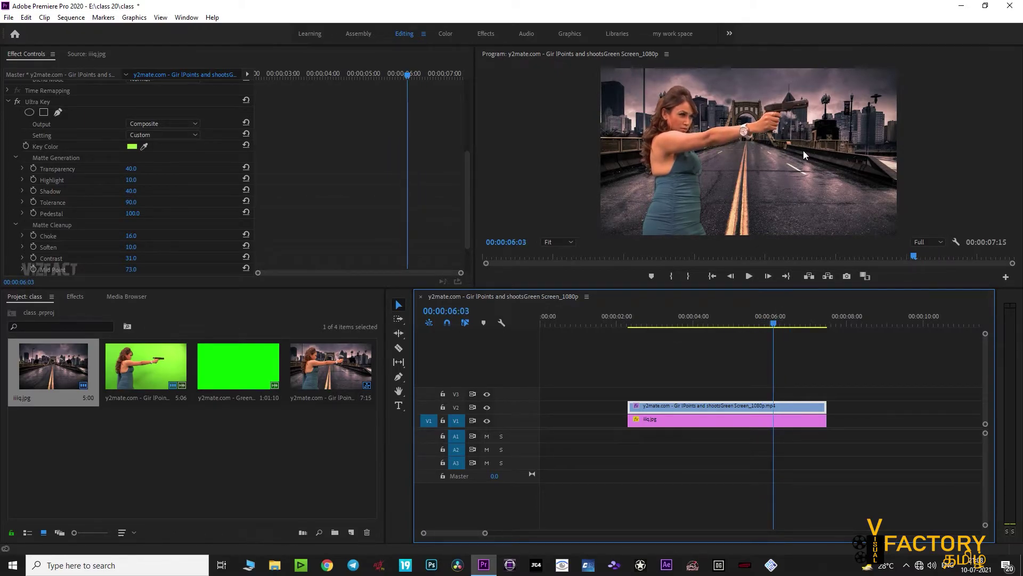
drag(775, 323, 783, 323)
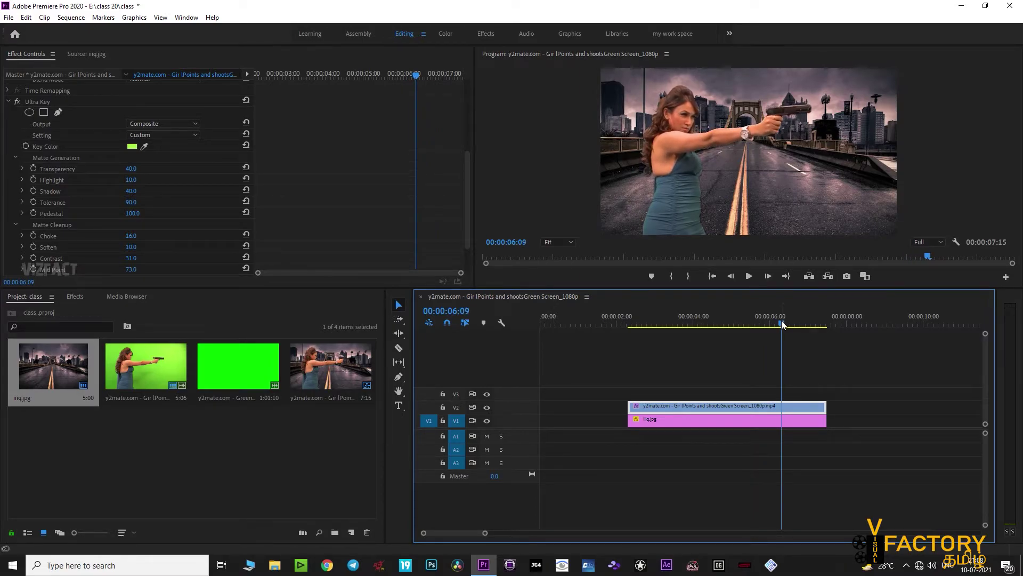
click(247, 441)
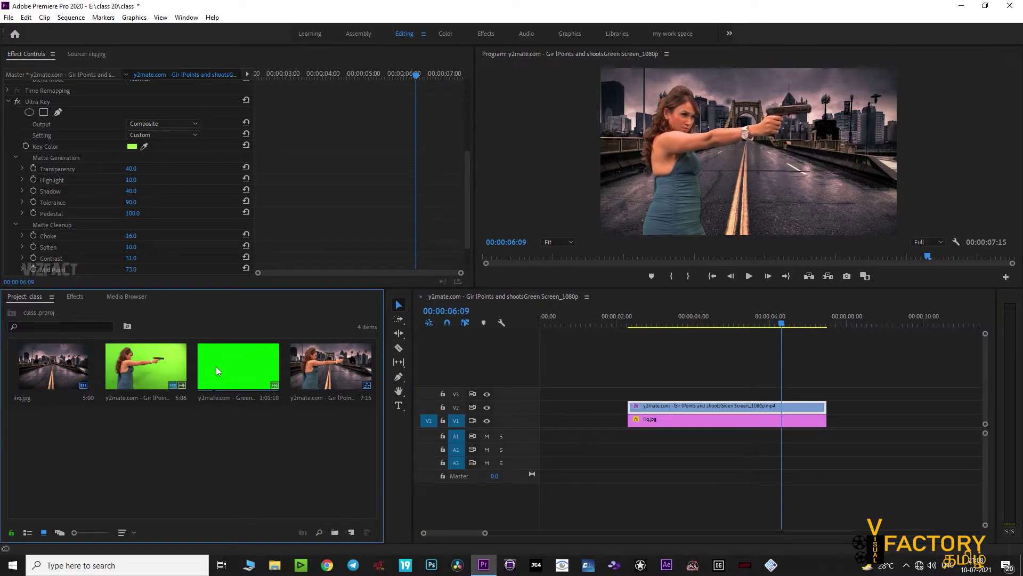
Load the muzzle flash clip in the Source monitor and mark its 15-frame flash with In and Out points
double_click(216, 367)
mouse_move(210, 255)
mouse_down()
mouse_move(68, 254)
mouse_move(112, 260)
mouse_move(98, 258)
mouse_up()
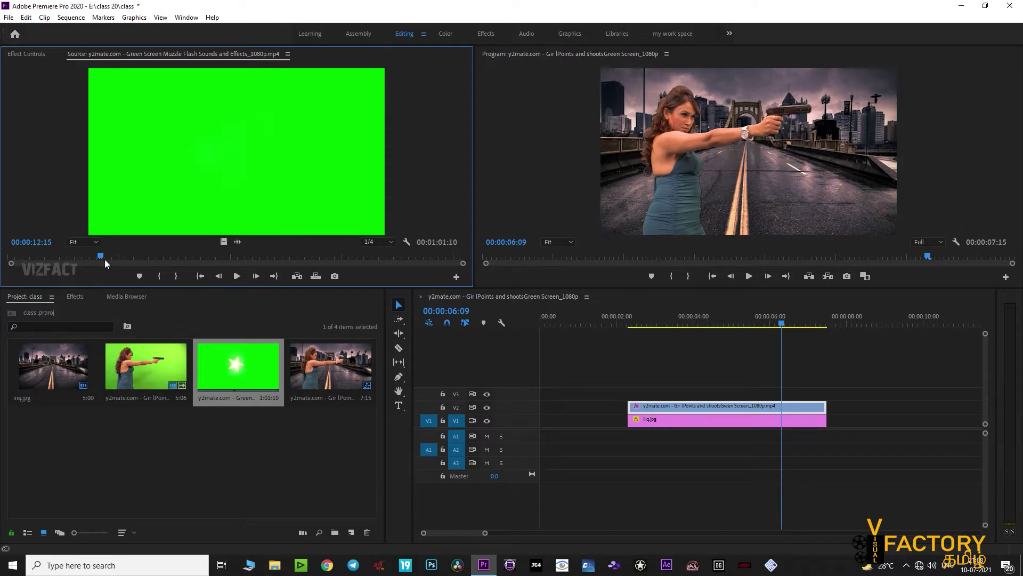
drag(98, 258, 98, 258)
mouse_move(94, 257)
mouse_down()
mouse_move(62, 255)
mouse_move(81, 256)
mouse_up()
key(i)
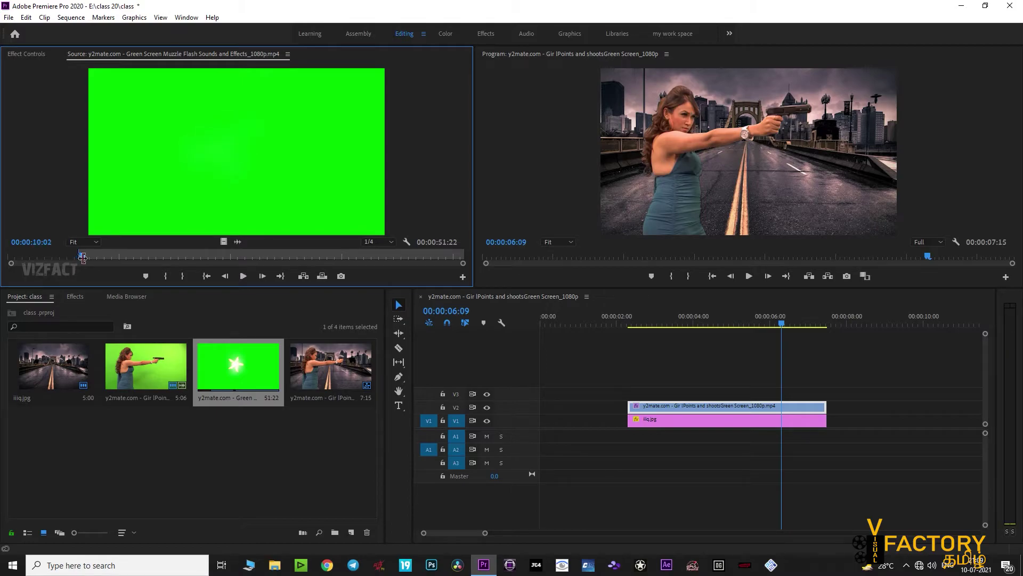
key(o)
Cue the brightest flash frame and move the timeline playhead to the gun's firing moment
drag(85, 258, 80, 256)
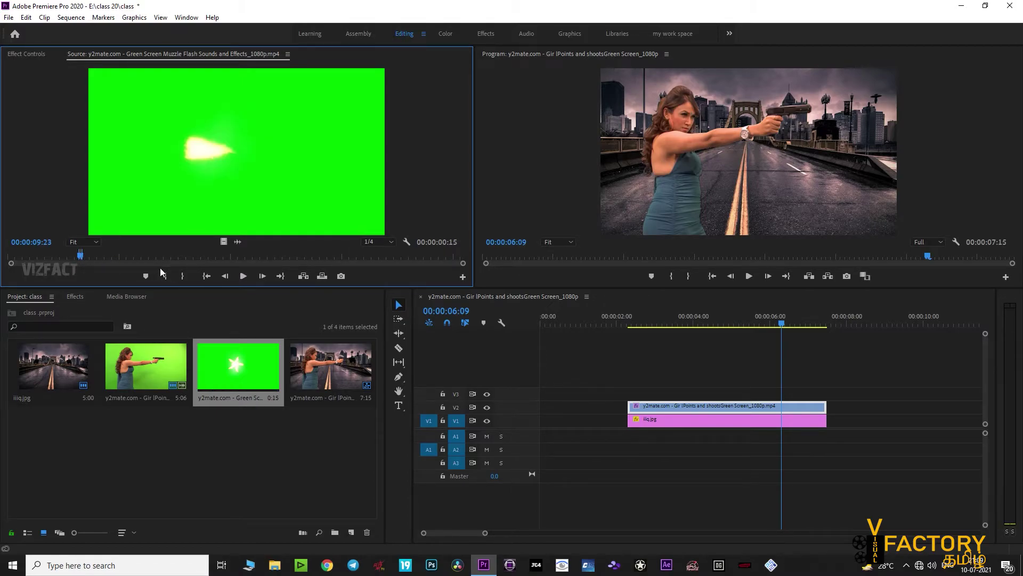
drag(767, 319, 781, 319)
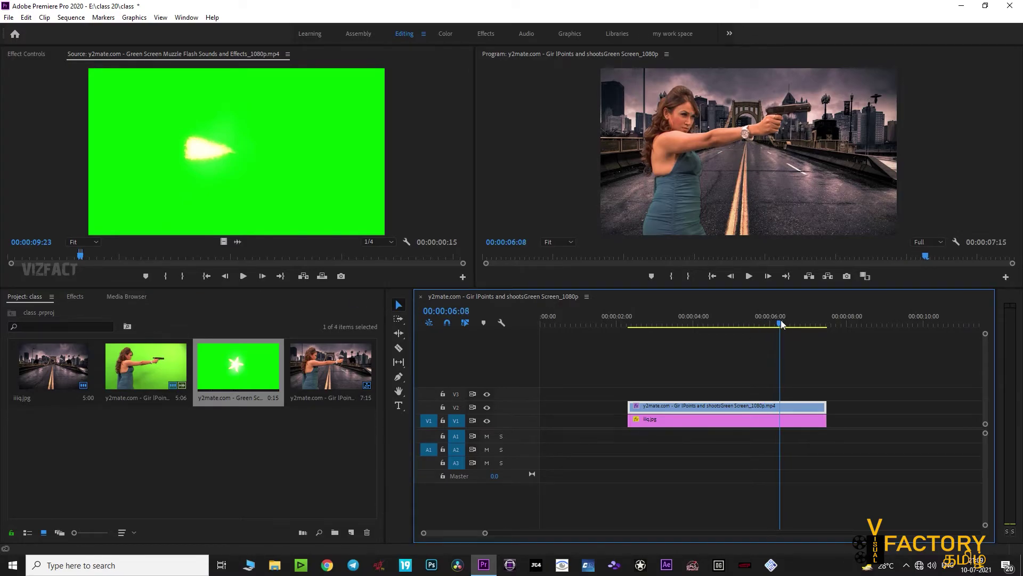
mouse_move(781, 321)
mouse_down()
mouse_move(805, 322)
mouse_move(746, 321)
mouse_move(775, 320)
mouse_up()
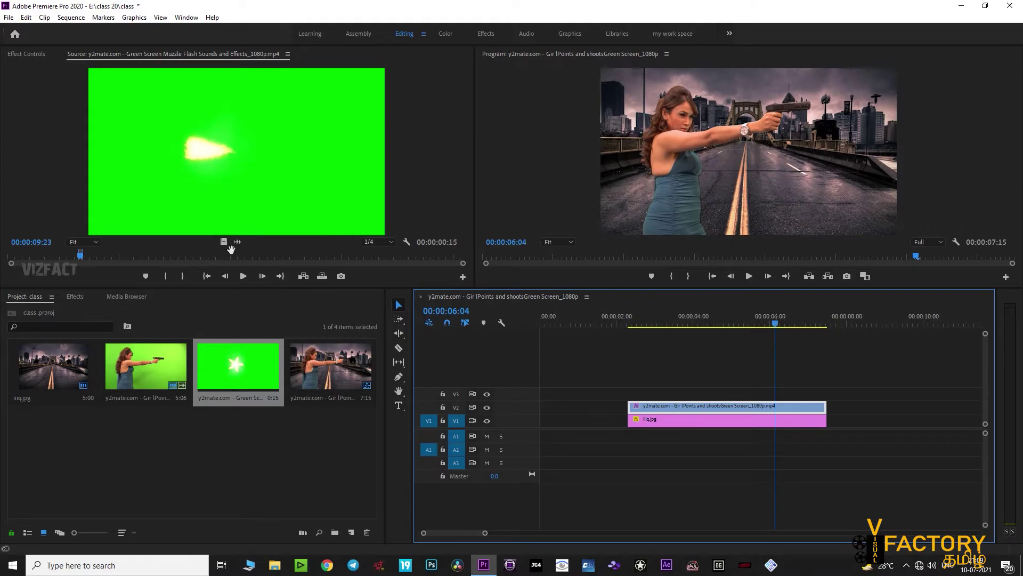
Place the trimmed flash on V3 at the firing moment near 00:00:06:04 and zoom the timeline in
mouse_move(223, 241)
mouse_down()
mouse_move(783, 380)
mouse_move(787, 394)
mouse_up()
click(782, 320)
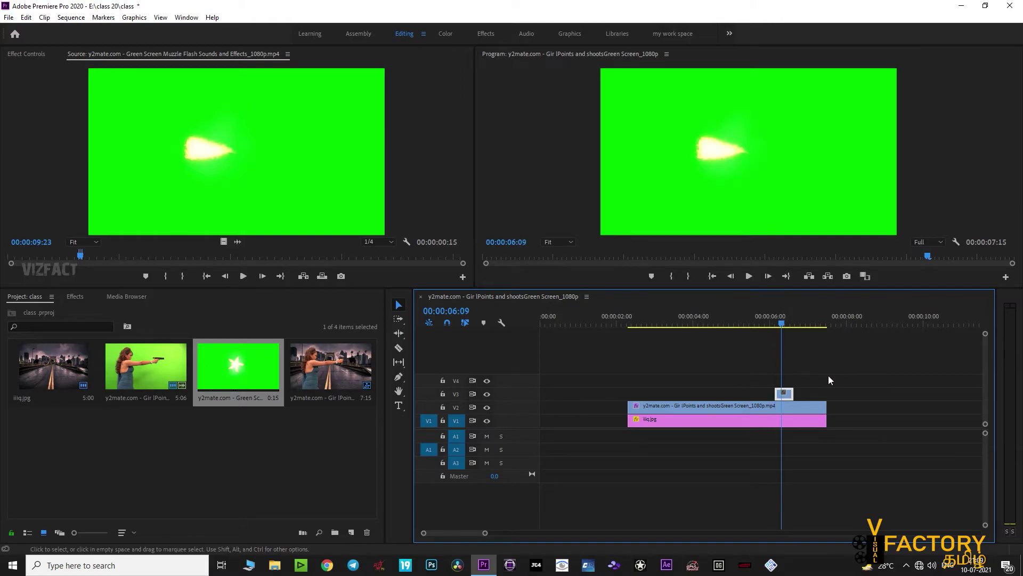
key(equal)
key(equal)
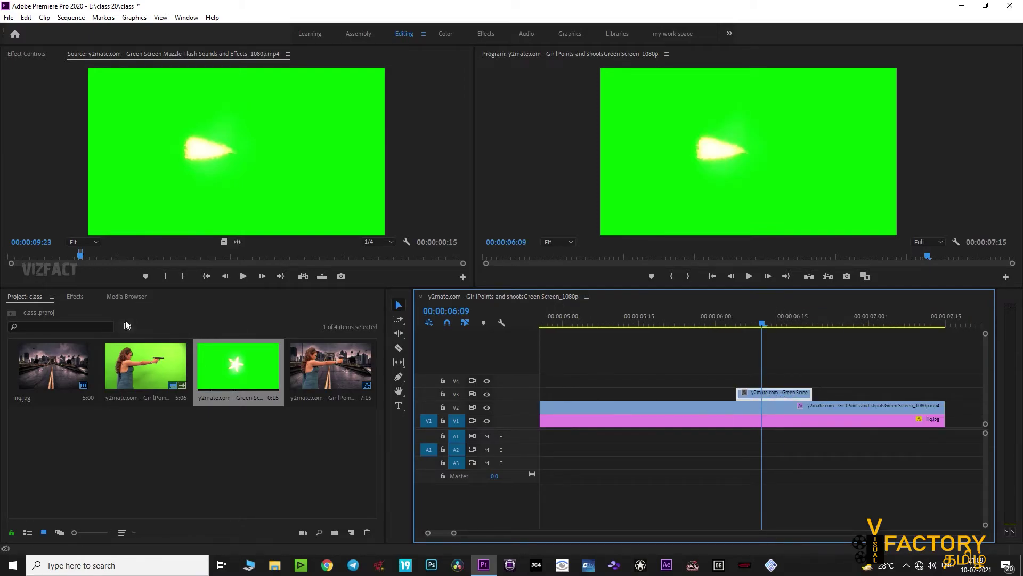
Search the effects for 'ultra' and apply Ultra Key to the V3 muzzle flash clip
click(81, 300)
click(63, 311)
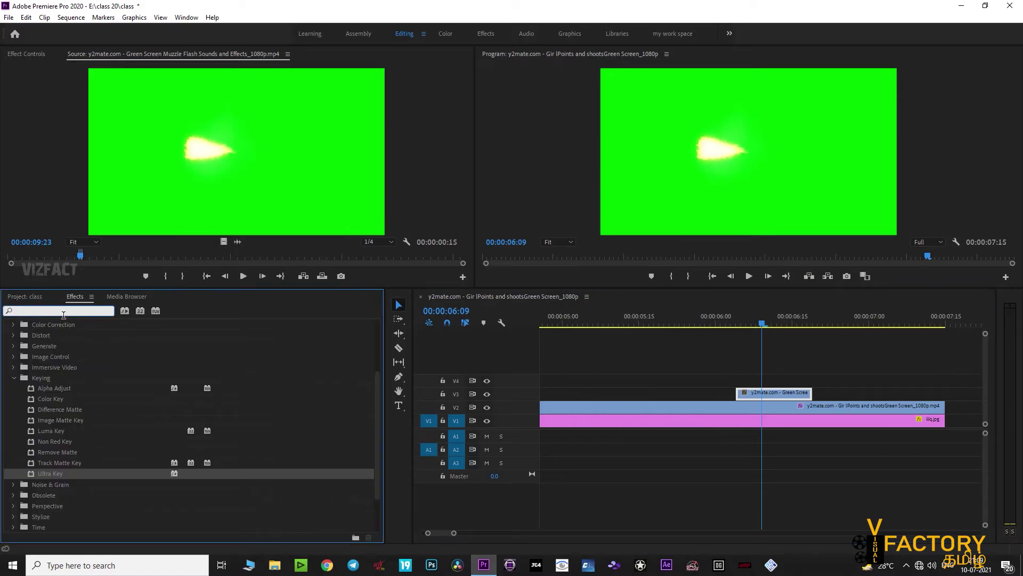
text(ultr)
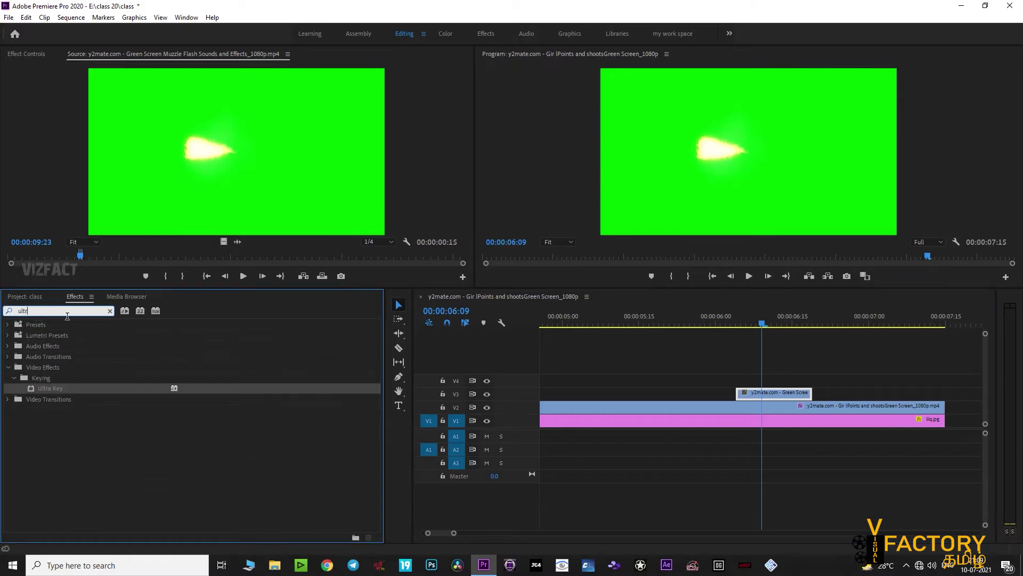
text(a)
drag(52, 390, 792, 405)
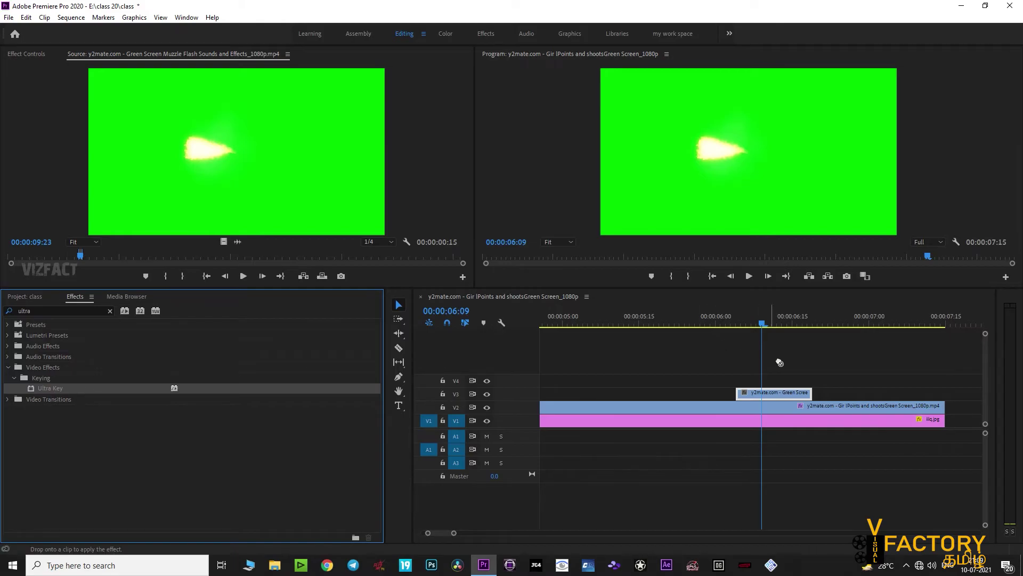
click(26, 54)
Sample the flash clip's green background as the key color and switch the setting to Aggressive
scroll(401, 212, down, 2)
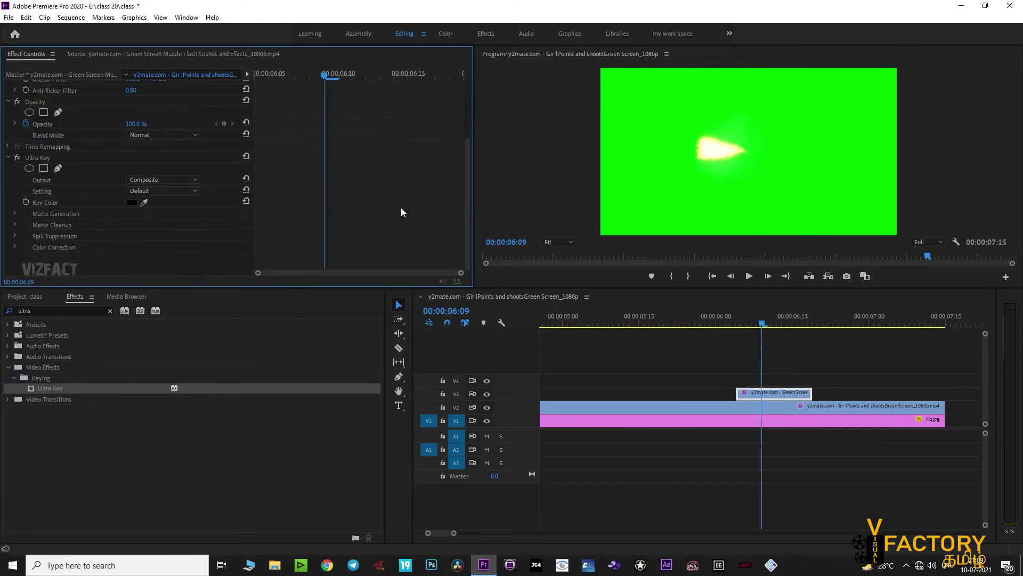
click(143, 202)
click(752, 182)
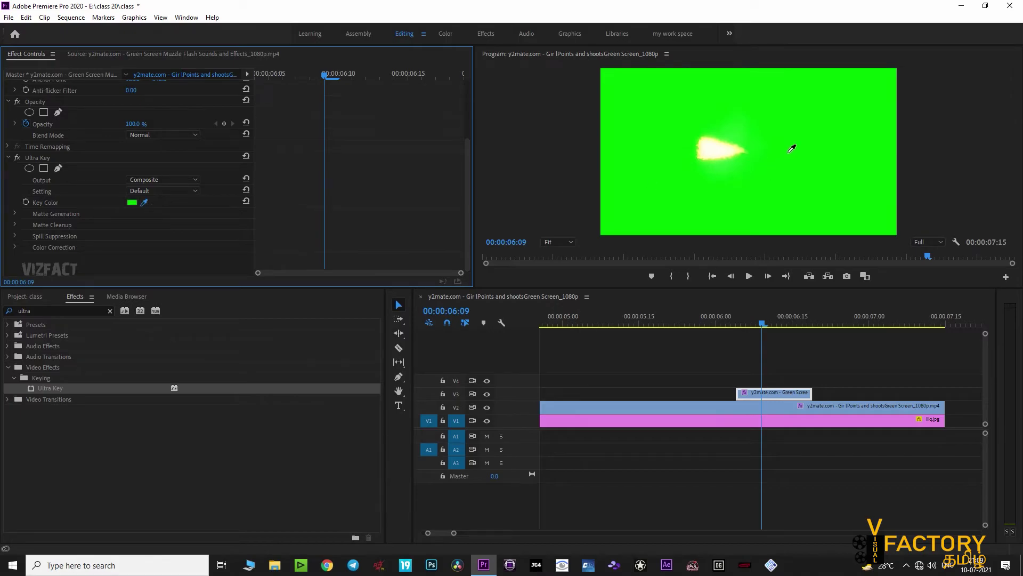
click(162, 192)
click(165, 224)
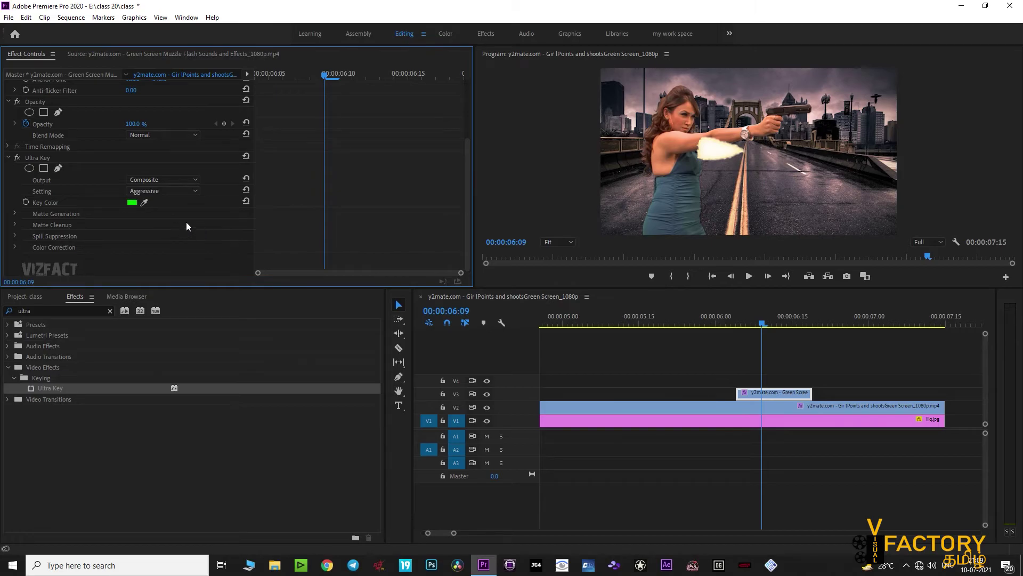
Select the flash's Motion effect to show its transform handles in the Program monitor
click(39, 157)
scroll(329, 181, up, 2)
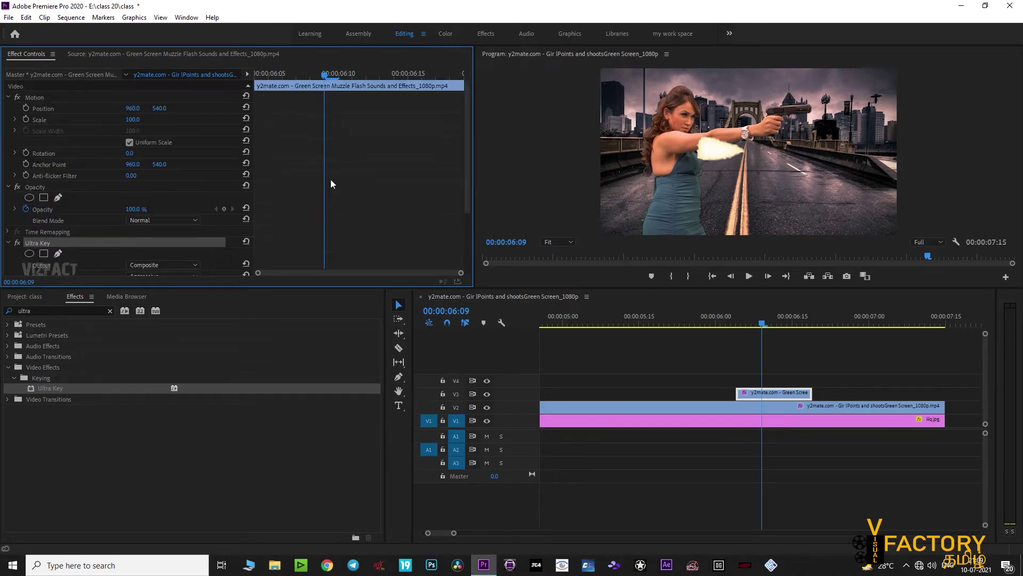
scroll(330, 183, down, 2)
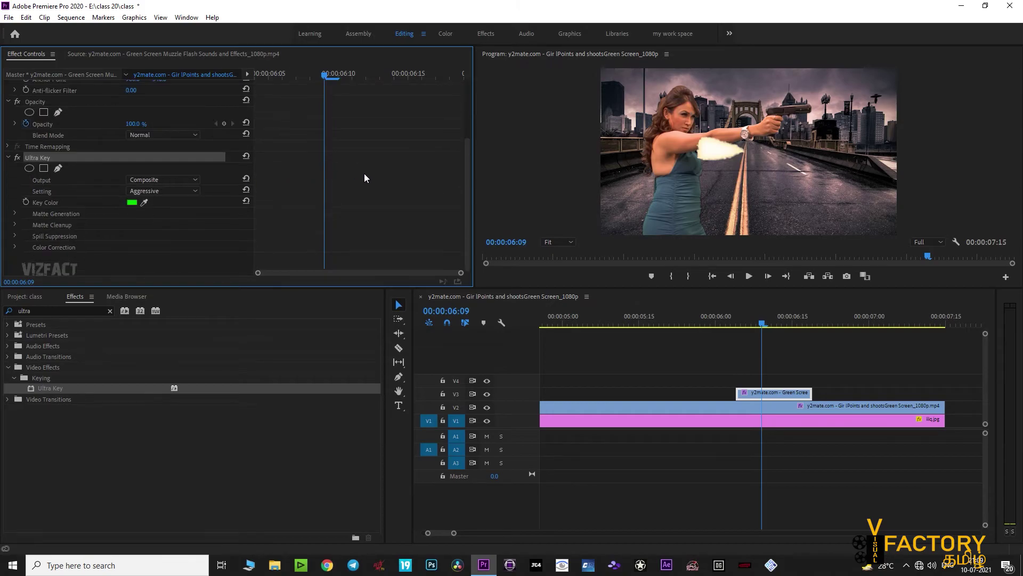
scroll(364, 174, up, 2)
click(37, 98)
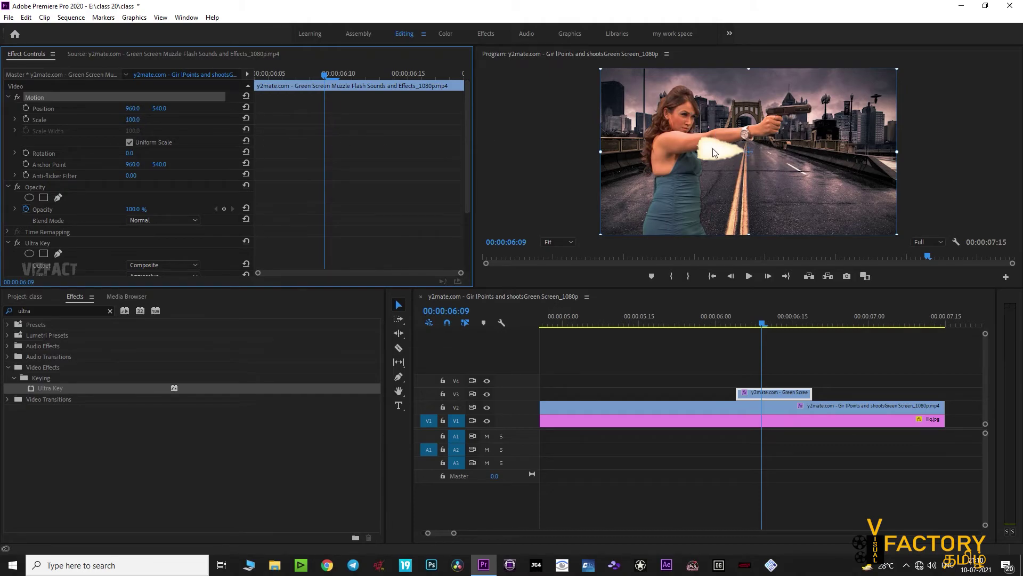
Scale the muzzle flash down to 29 and move it onto the gun barrel at 1457.3, 264.0
click(132, 119)
text(85)
key(Return)
drag(133, 119, 107, 120)
mouse_move(722, 148)
mouse_down()
mouse_move(808, 108)
mouse_move(799, 105)
mouse_up()
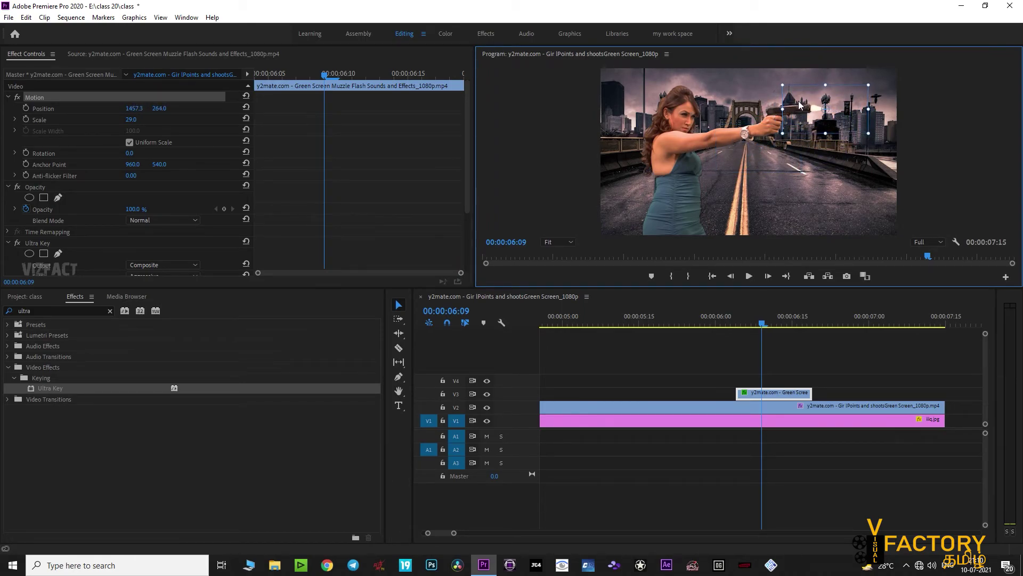
click(752, 315)
Check the flash timing around 06:00 and nudge the V3 flash clip one frame earlier
click(779, 341)
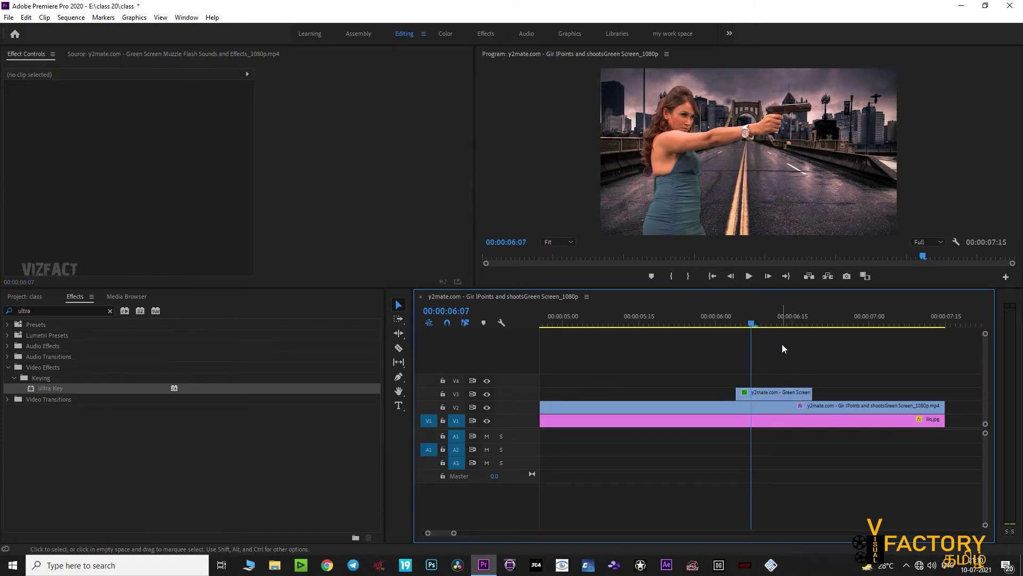
key(space)
click(711, 318)
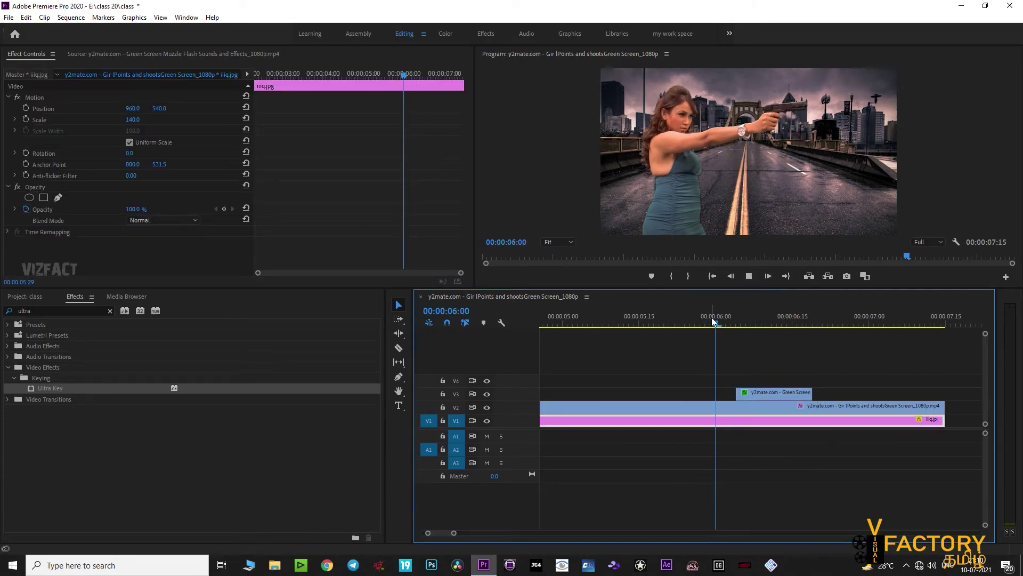
mouse_move(712, 317)
mouse_down()
mouse_move(777, 318)
mouse_move(736, 318)
mouse_up()
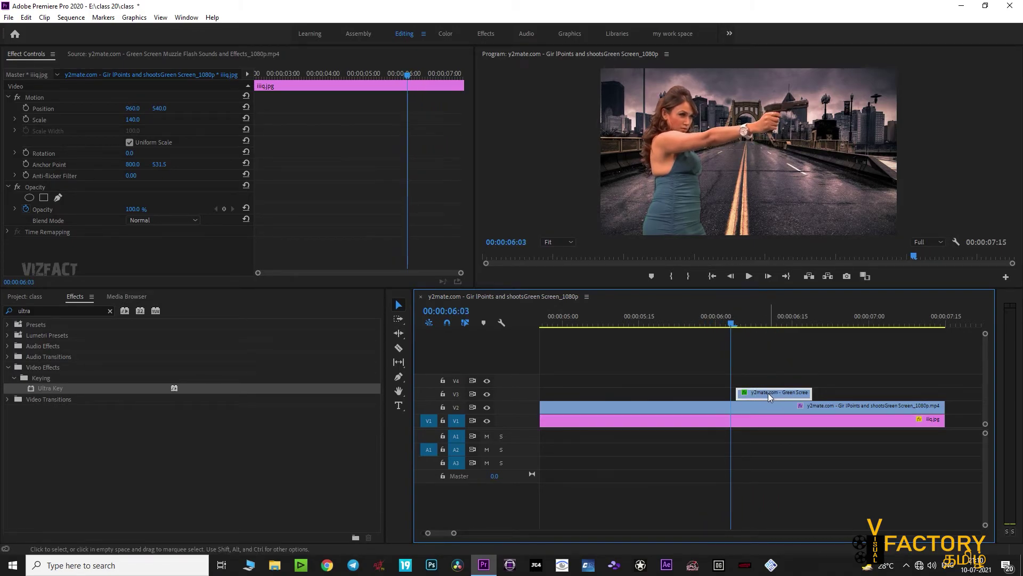
drag(769, 392, 742, 395)
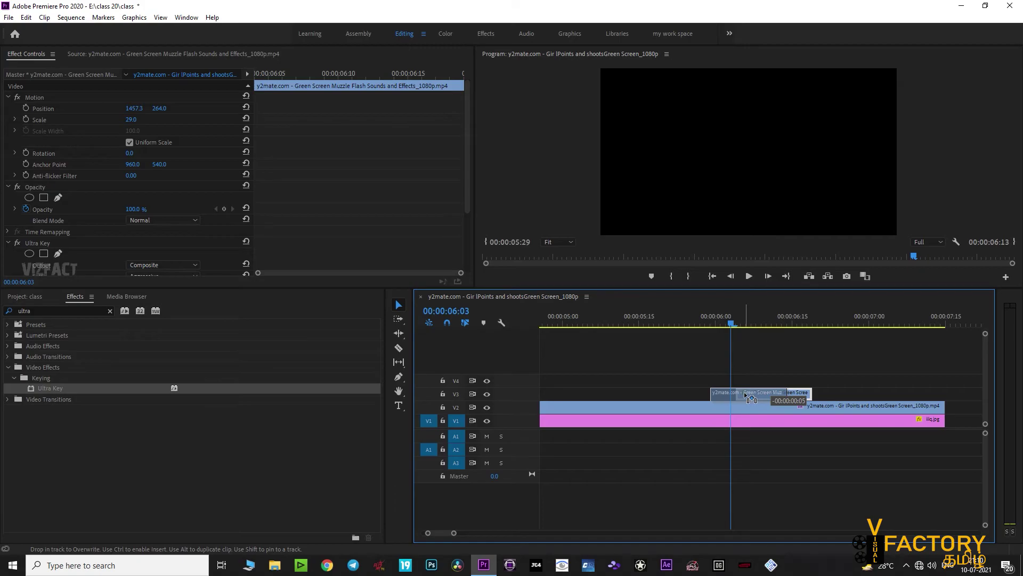
Recheck the flash between 05:25 and 06:15, then load the woman-with-gun clip into the Source monitor
click(693, 318)
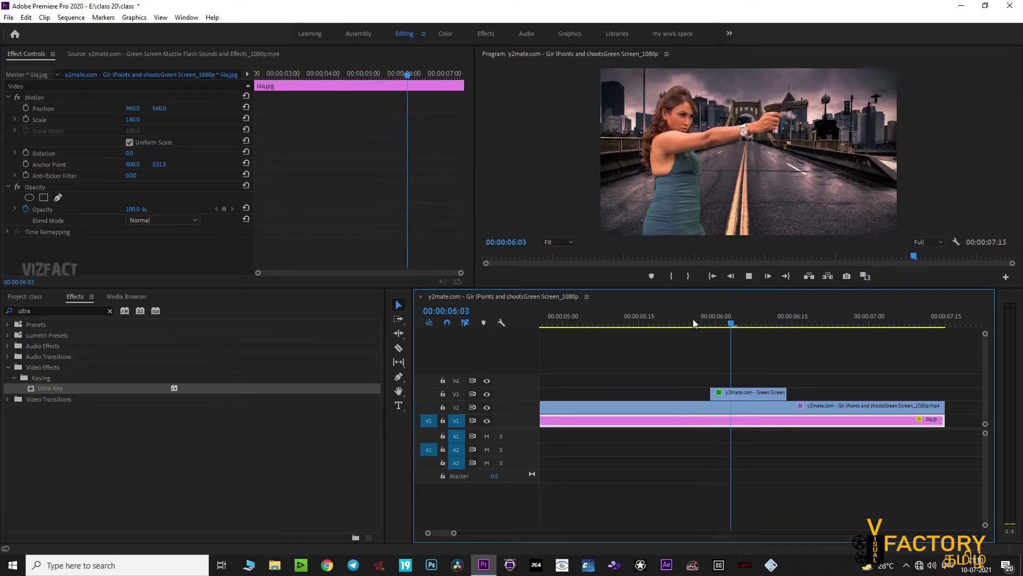
key(space)
key(space)
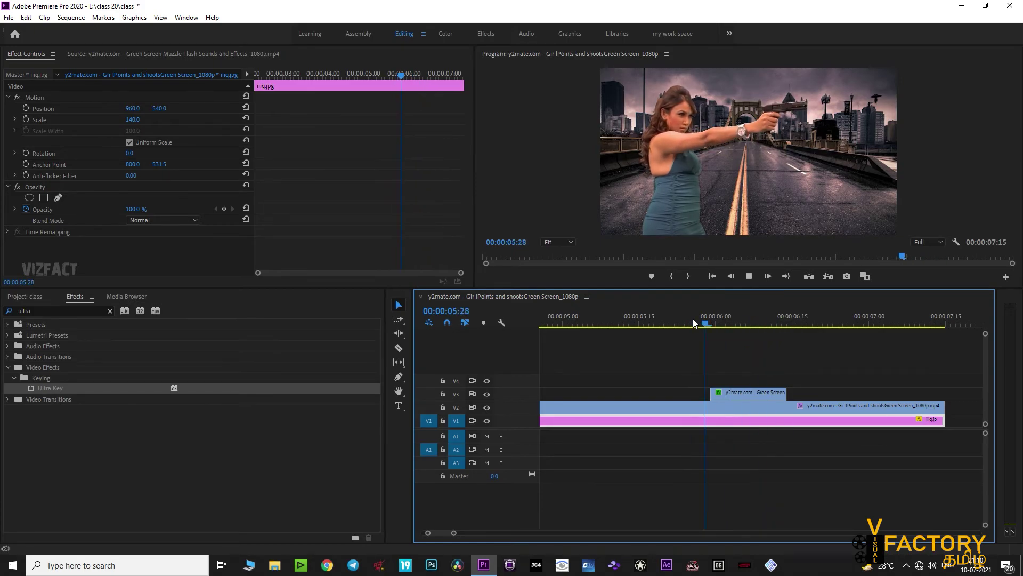
drag(693, 319, 711, 324)
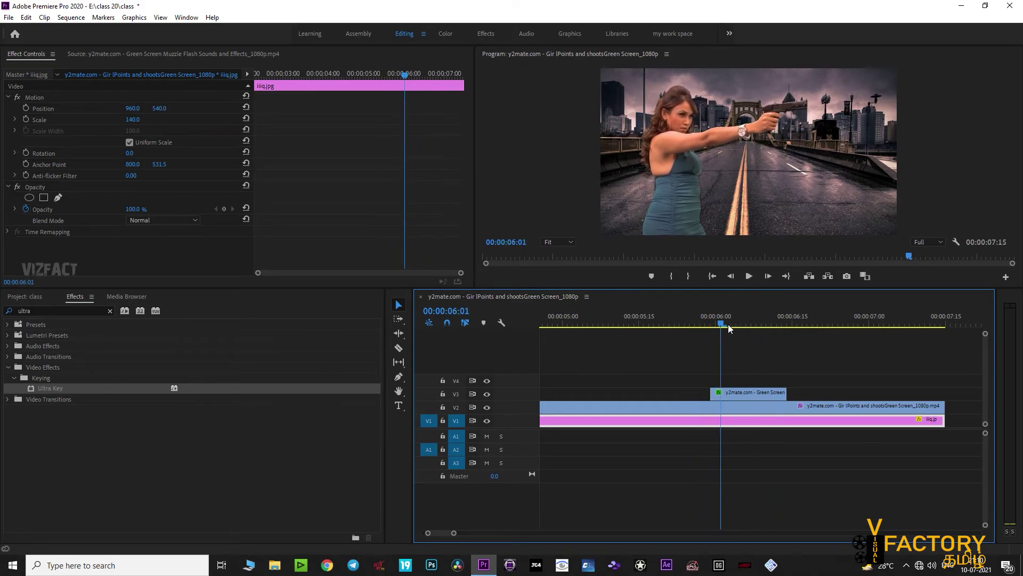
click(773, 350)
key(minus)
key(minus)
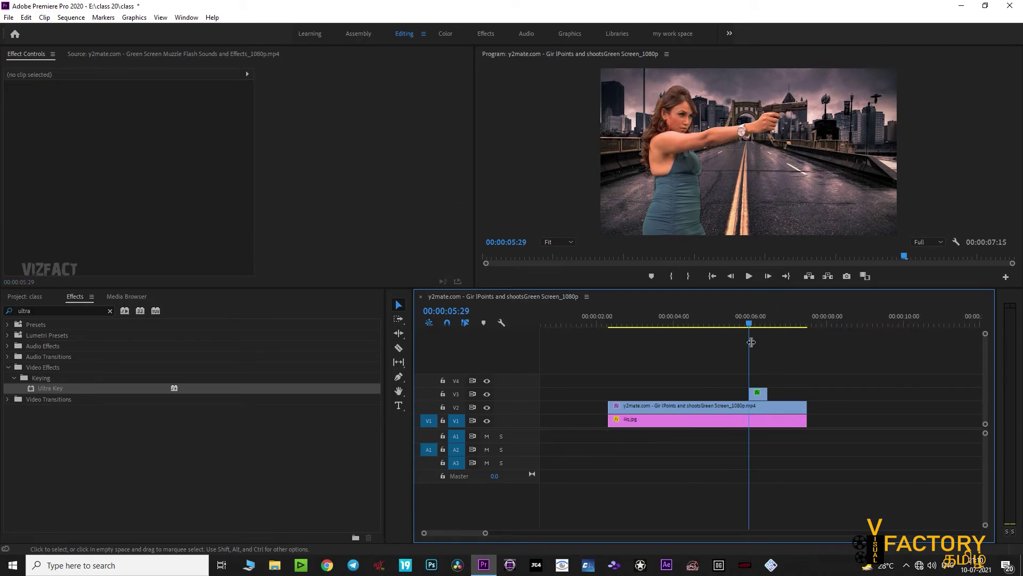
mouse_move(739, 317)
mouse_down()
mouse_move(771, 325)
mouse_move(700, 324)
mouse_up()
key(equal)
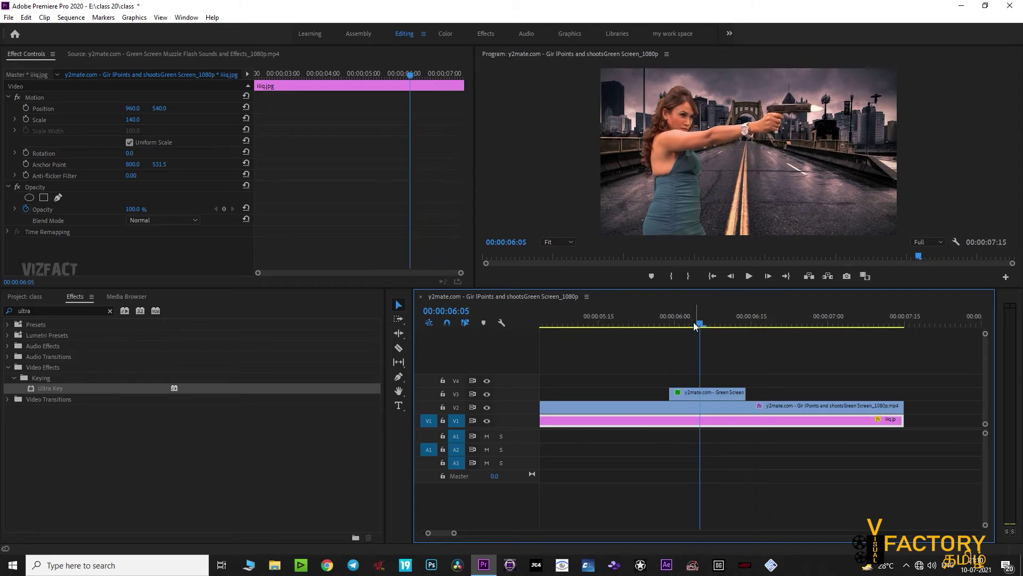
click(30, 295)
double_click(146, 361)
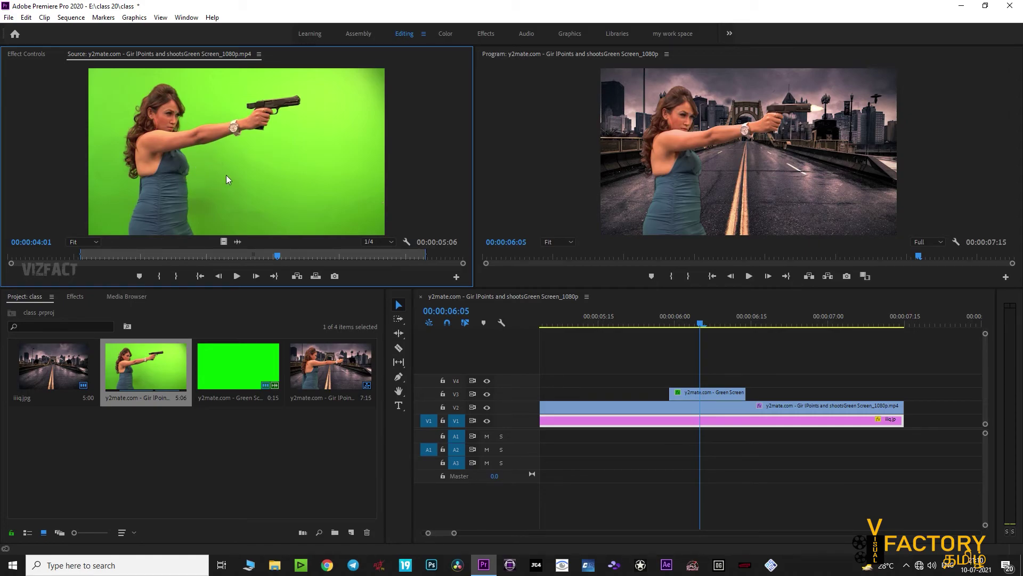
click(225, 353)
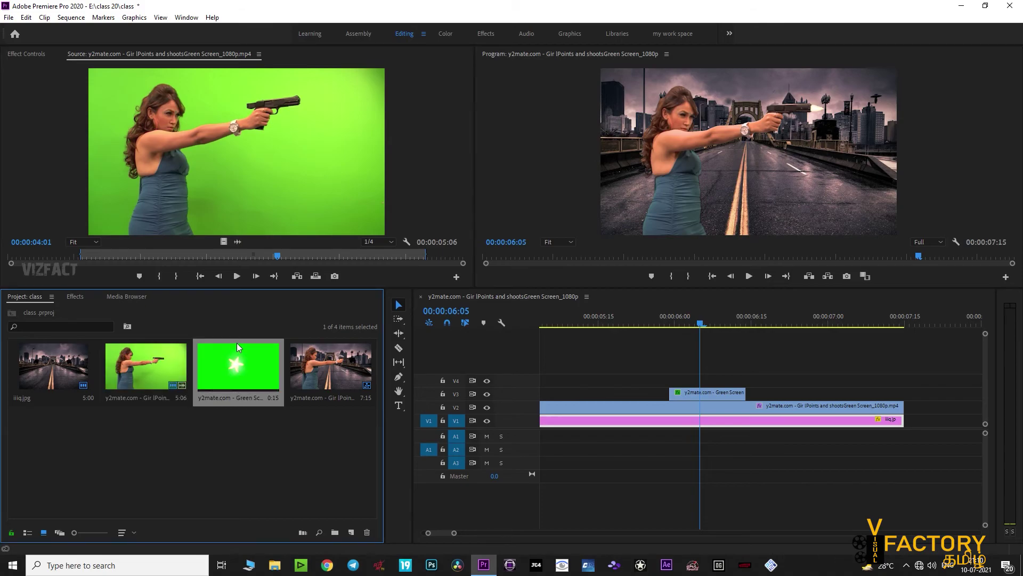
double_click(231, 357)
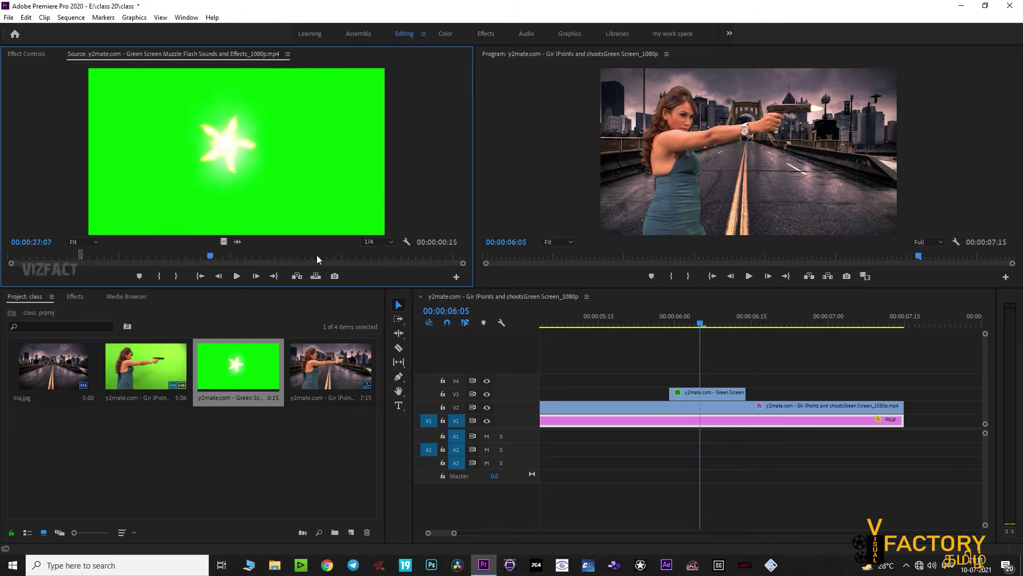
double_click(162, 364)
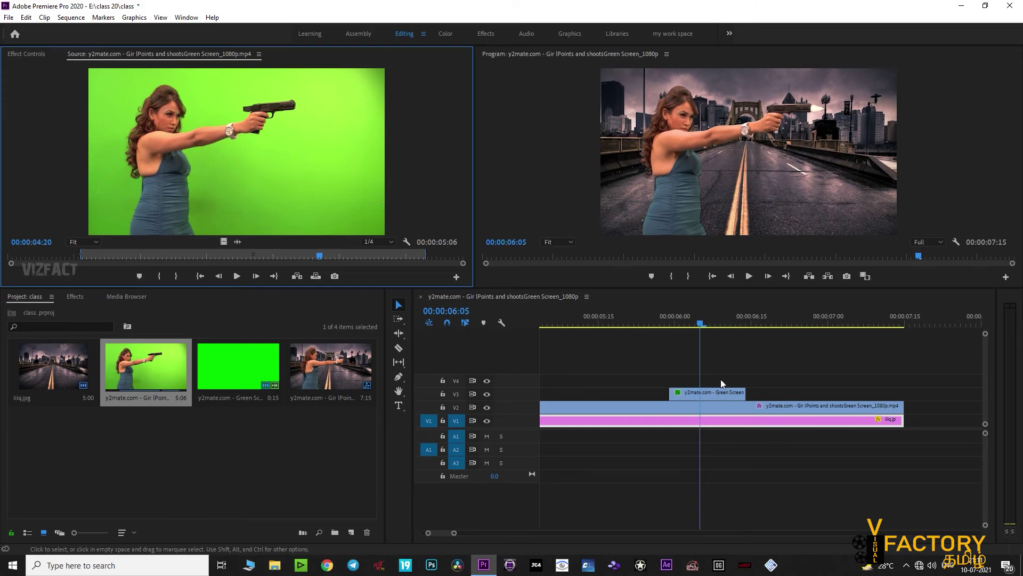
click(701, 405)
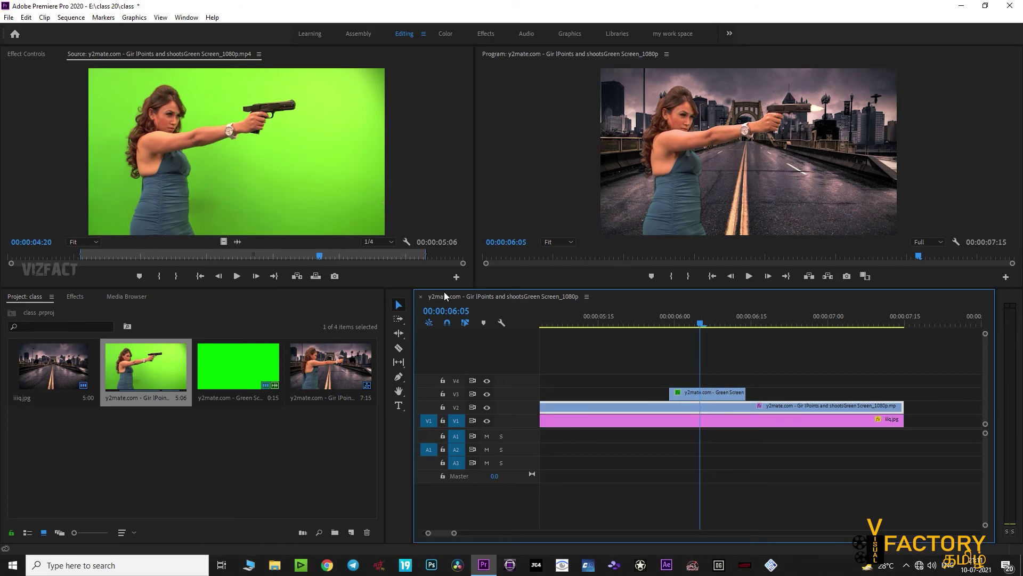
Review the woman clip's Ultra Key values (Tolerance 90, Pedestal 100, Choke 16, Contrast 31, Mid Point 73) and scrub to 06:06
click(33, 54)
scroll(292, 253, down, 5)
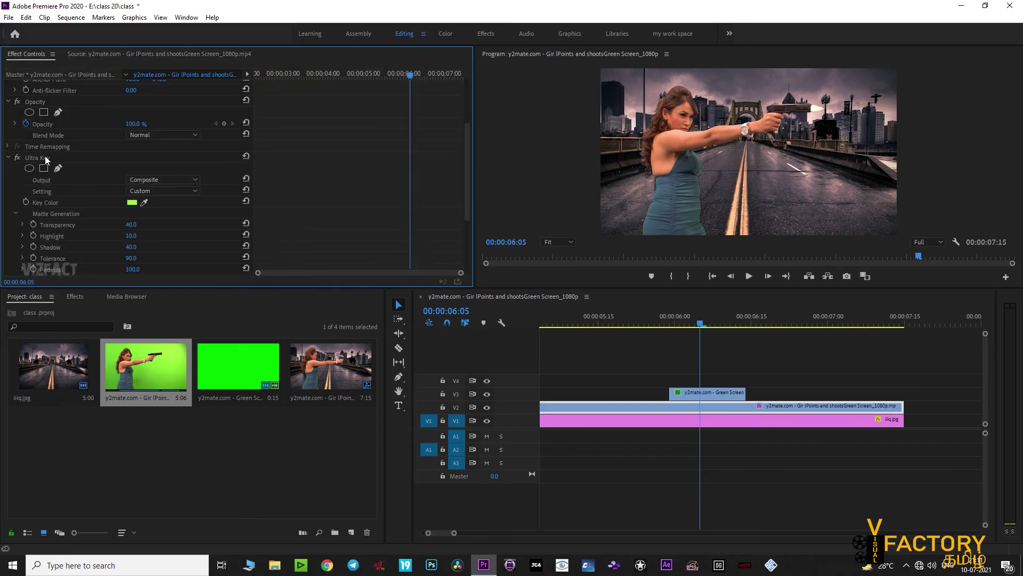
click(47, 158)
scroll(225, 242, down, 3)
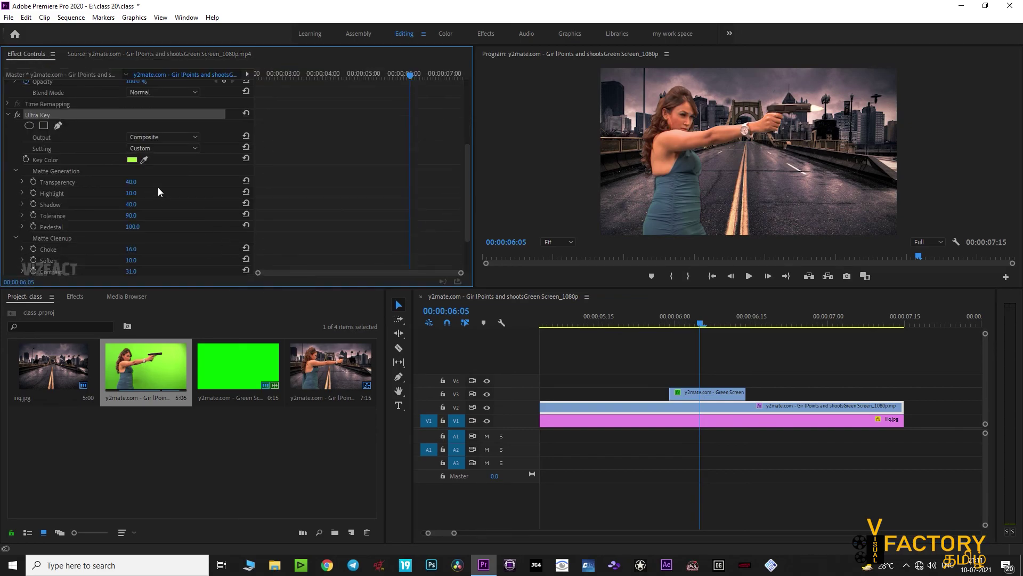
scroll(195, 226, down, 1)
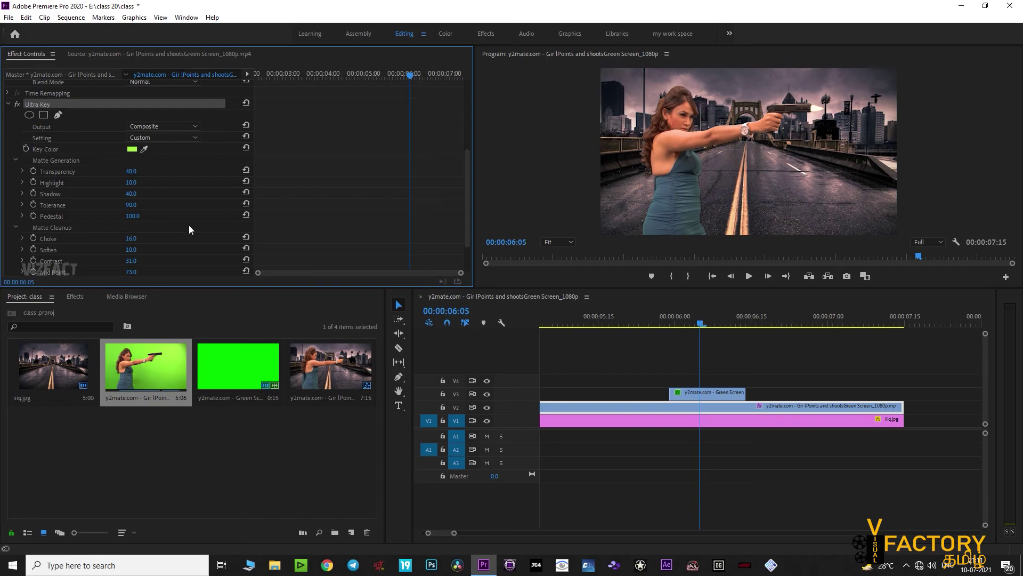
scroll(188, 230, down, 3)
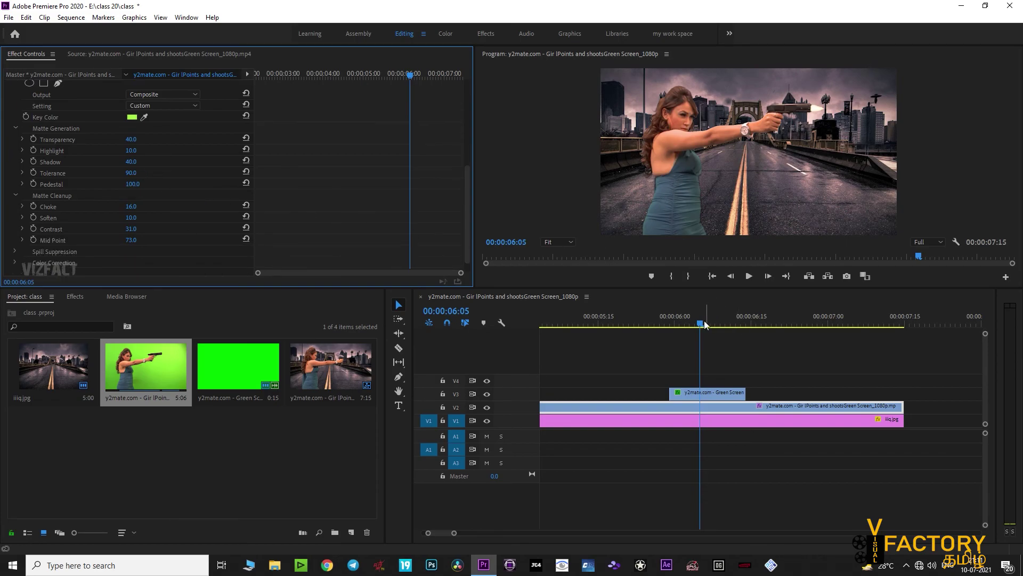
drag(706, 324, 705, 325)
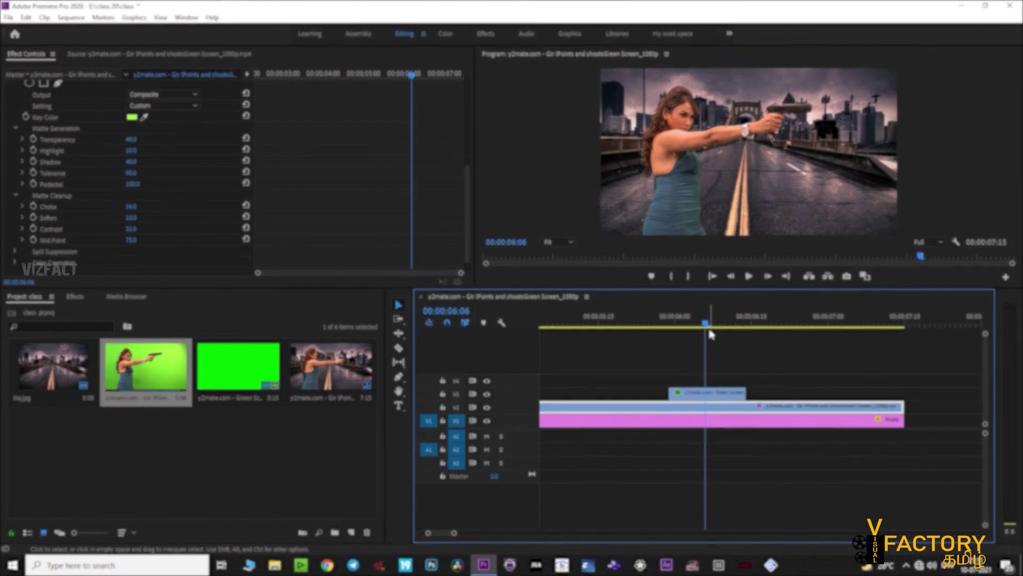